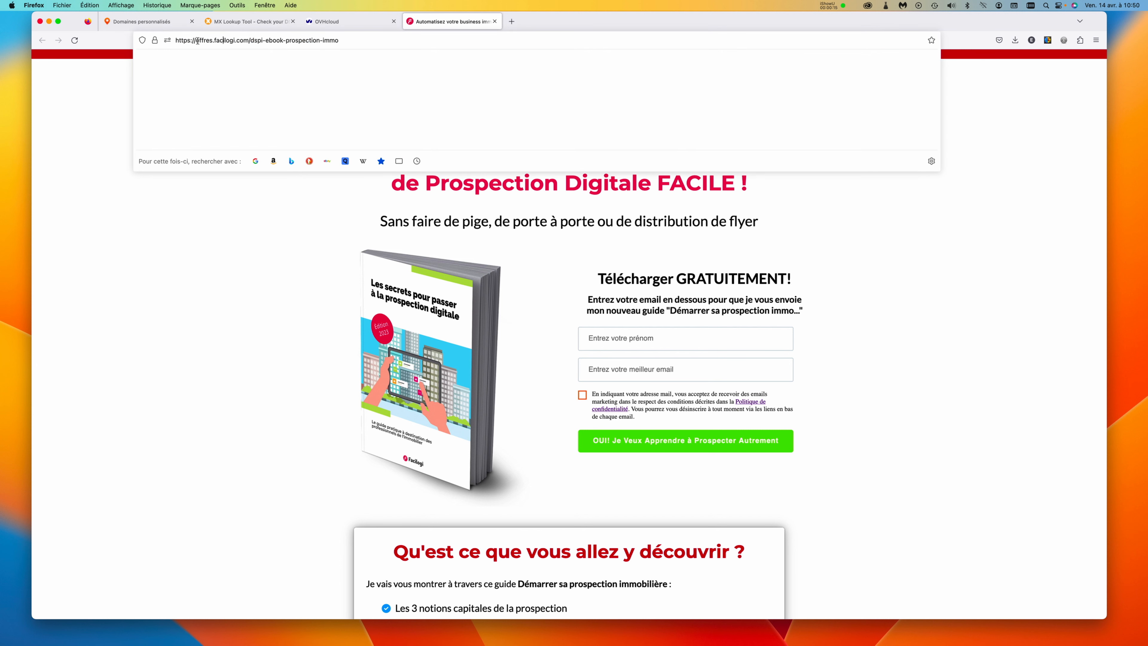
- Compare the offres.facilogi.com address of the landing page with the groupemalron20.landing.prospeneo.io domain listed in Prospeneo
left_click_drag(197, 41, 248, 40)
left_click_drag(250, 41, 324, 40)
left_click(159, 23)
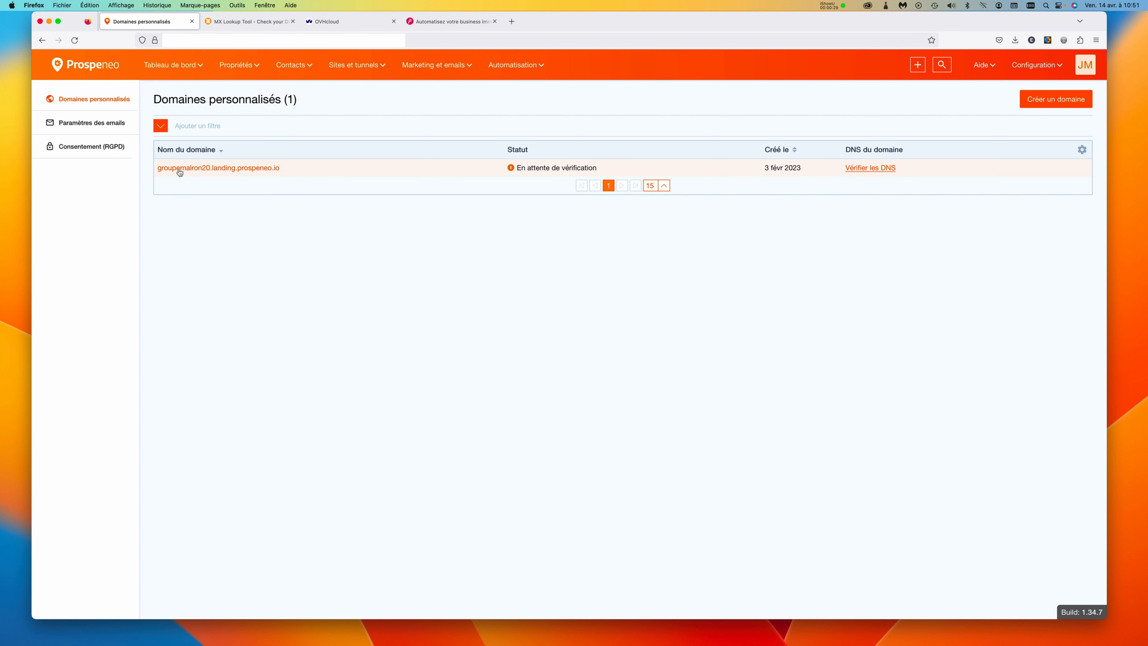
left_click_drag(295, 172, 214, 172)
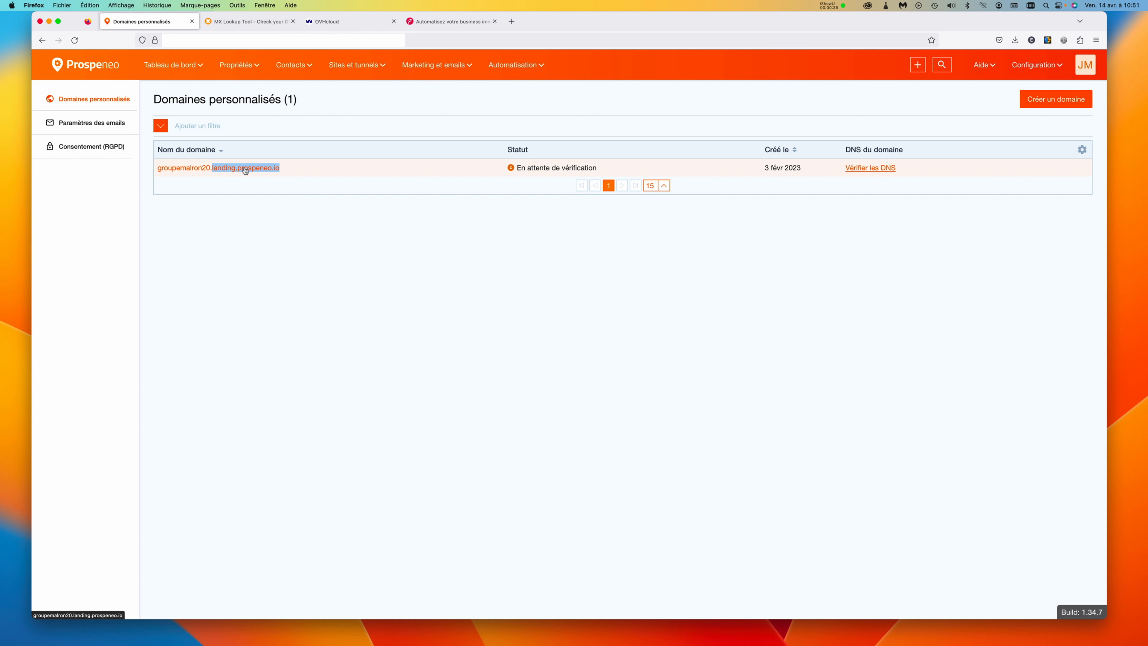
left_click(454, 21)
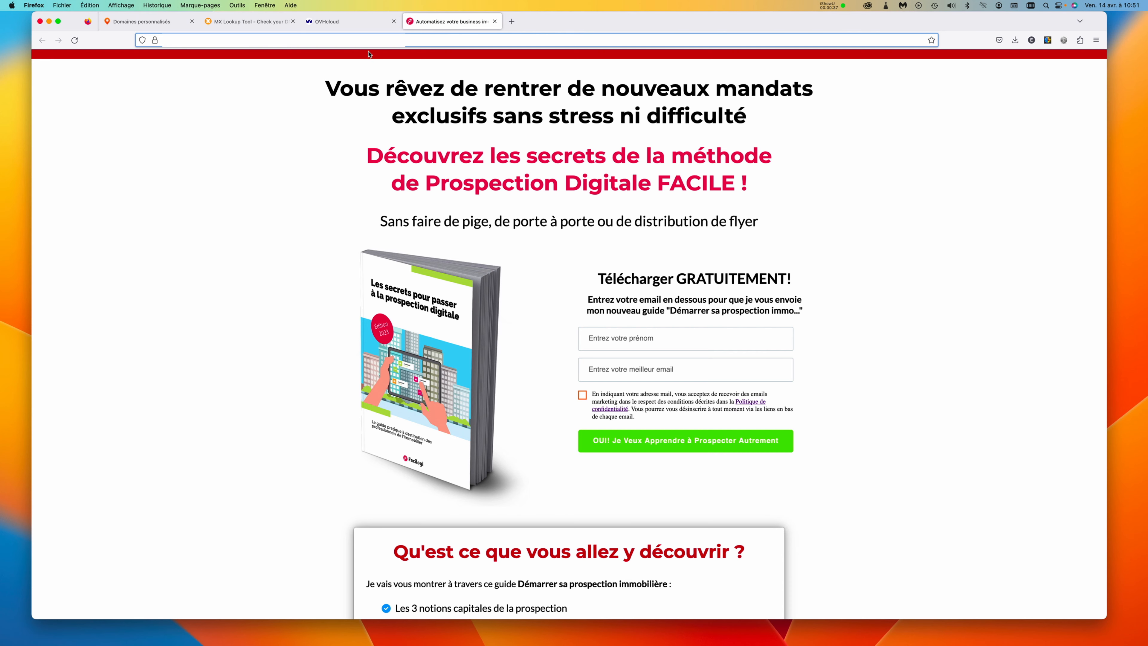
left_click_drag(194, 41, 248, 40)
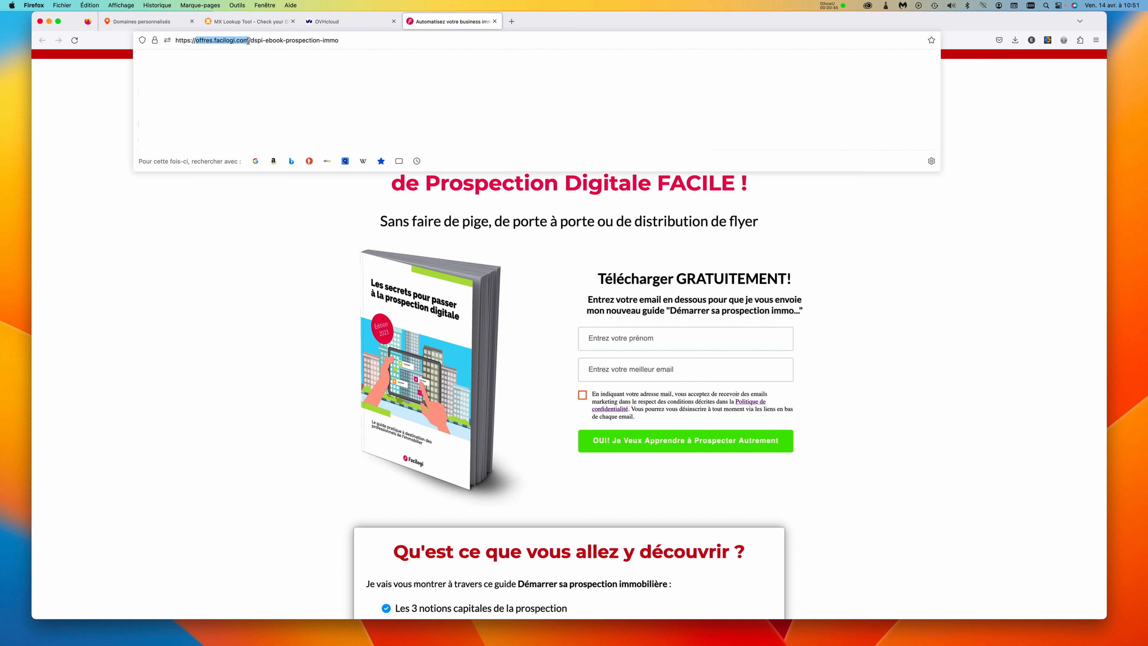
left_click(174, 26)
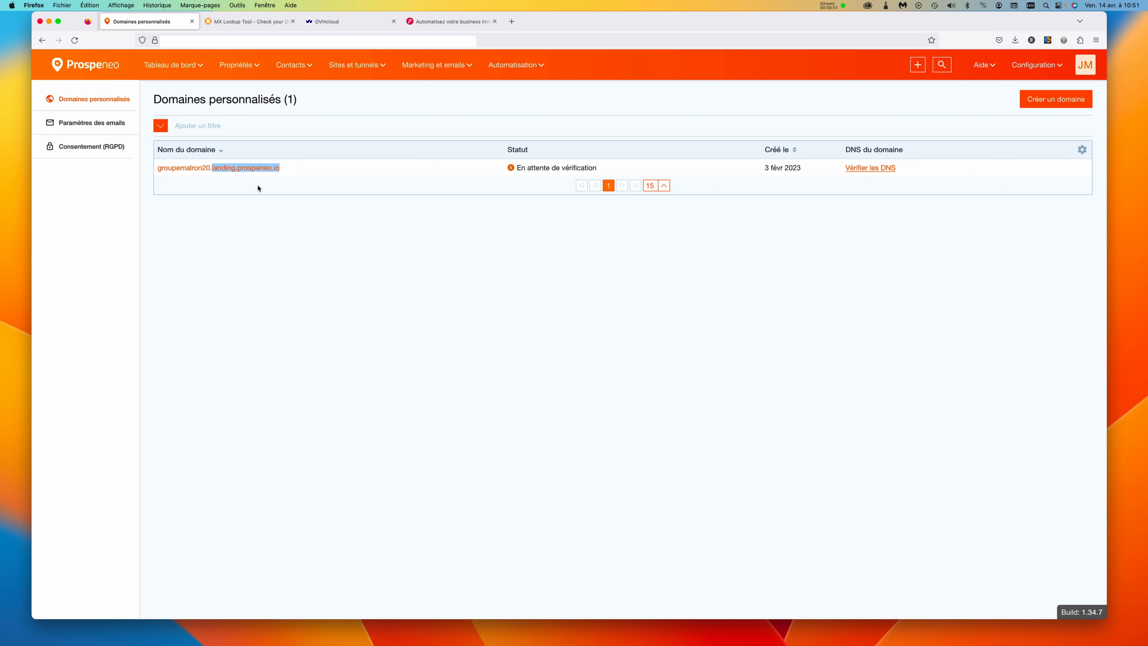
- Open the form for a new custom domain in Prospeneo, and check the DNS zone of emouve.fr in OVHcloud
left_click(1064, 102)
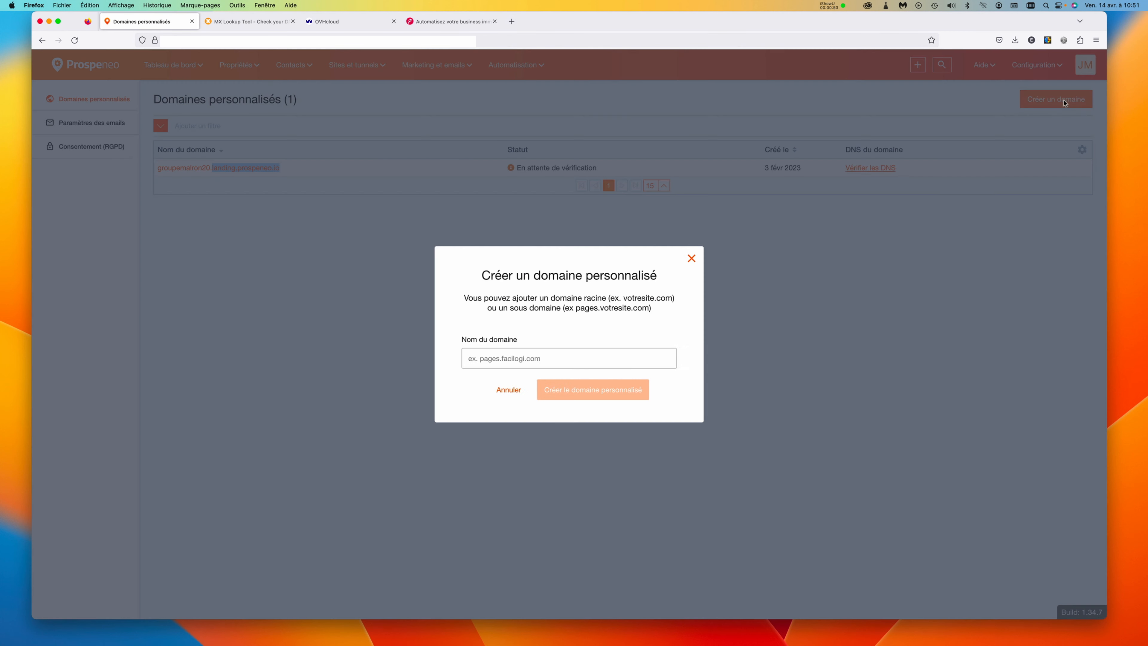
left_click(546, 358)
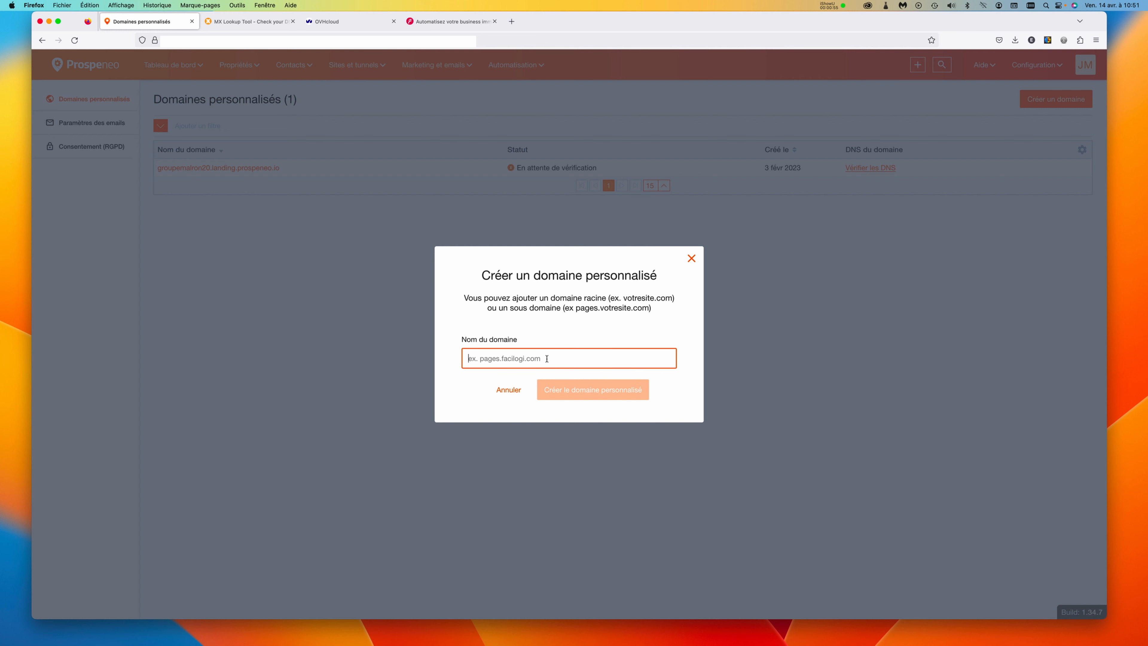
left_click(348, 25)
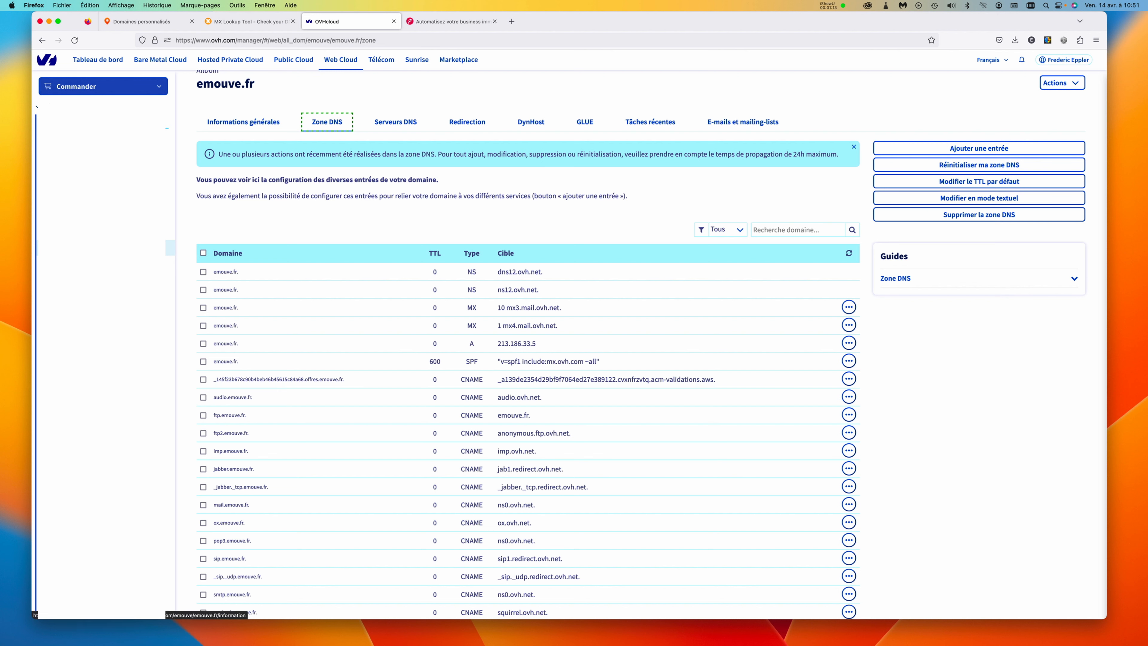
left_click(248, 131)
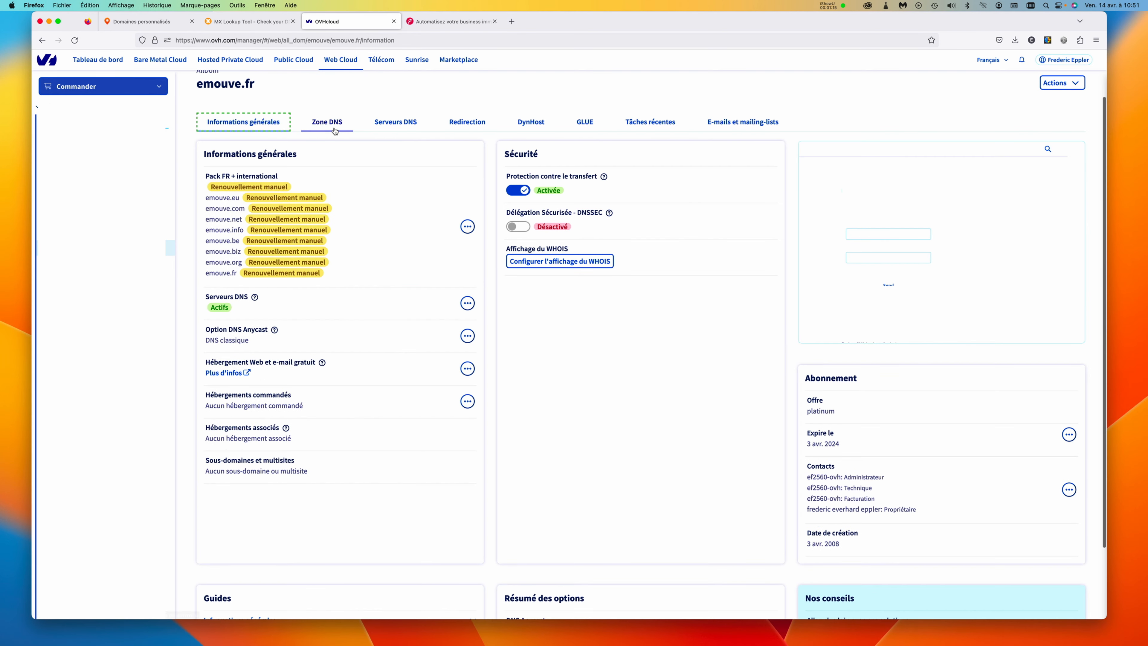
left_click(332, 127)
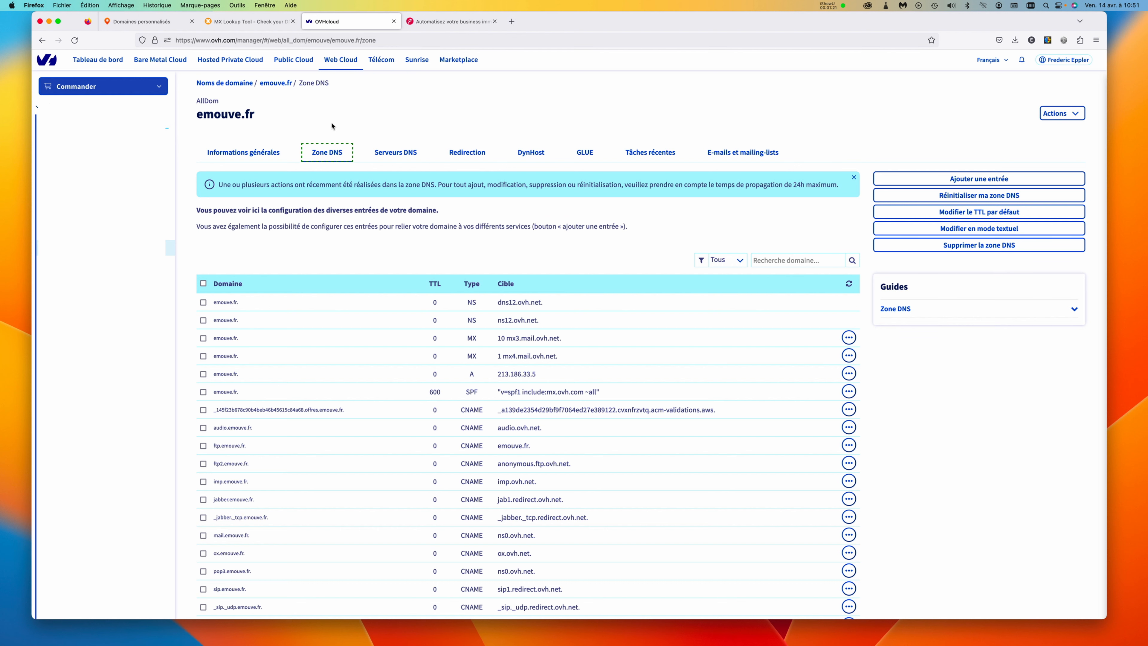
scroll(332, 126, "down", 5)
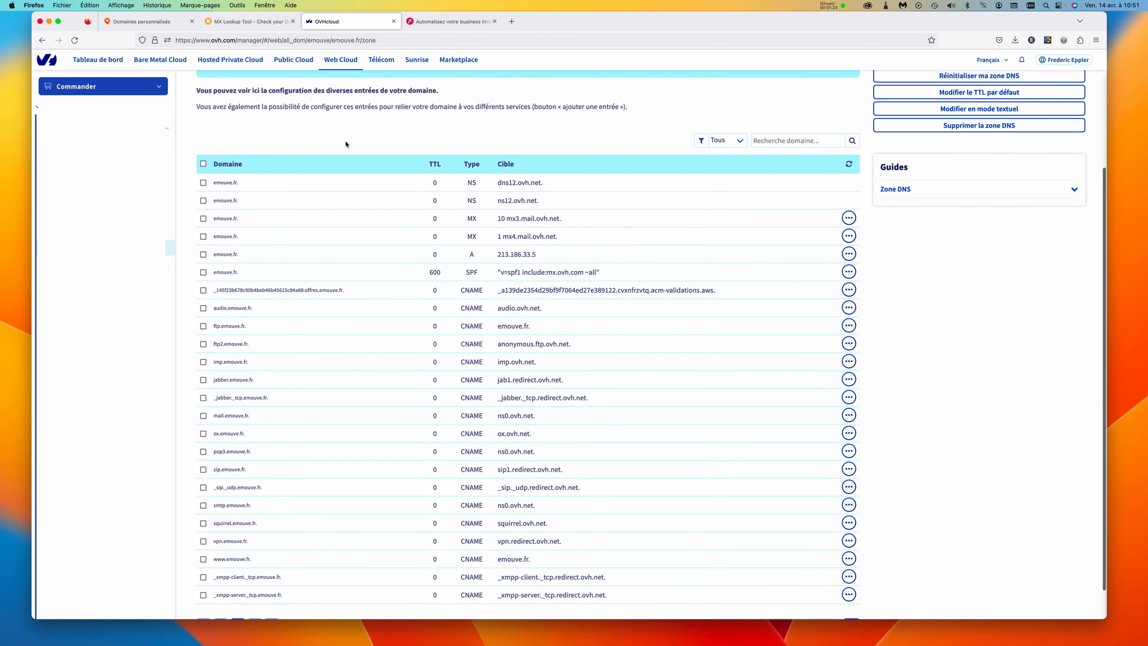
- Switch back to Prospeneo and create the custom domain offres.emouve.fr
left_click(142, 21)
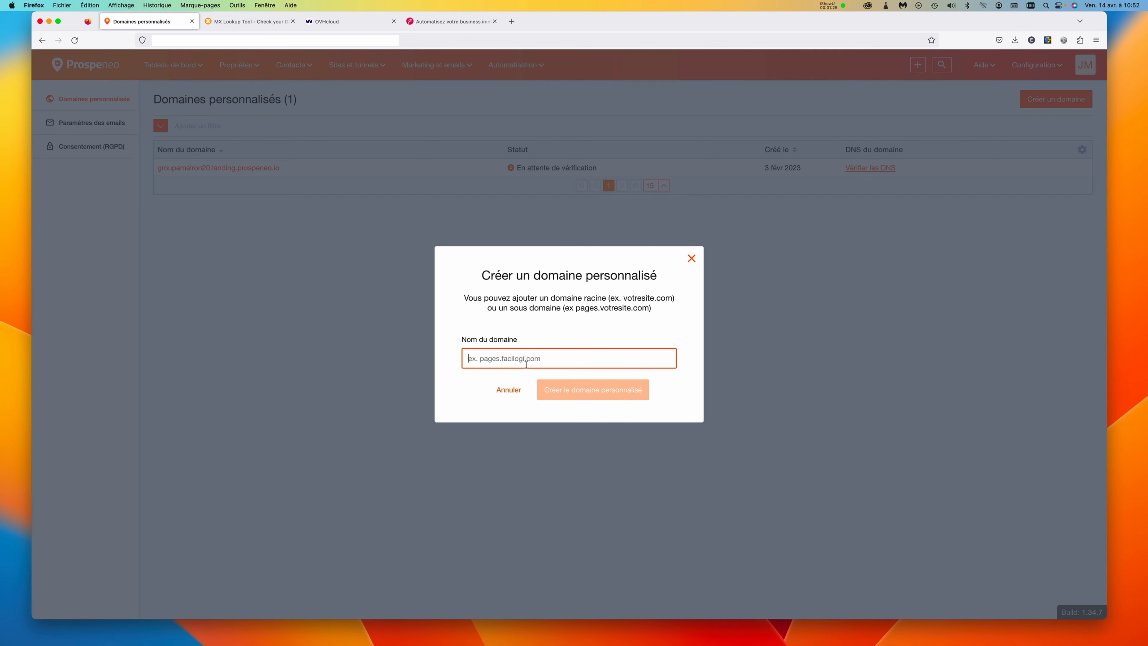
type("offres")
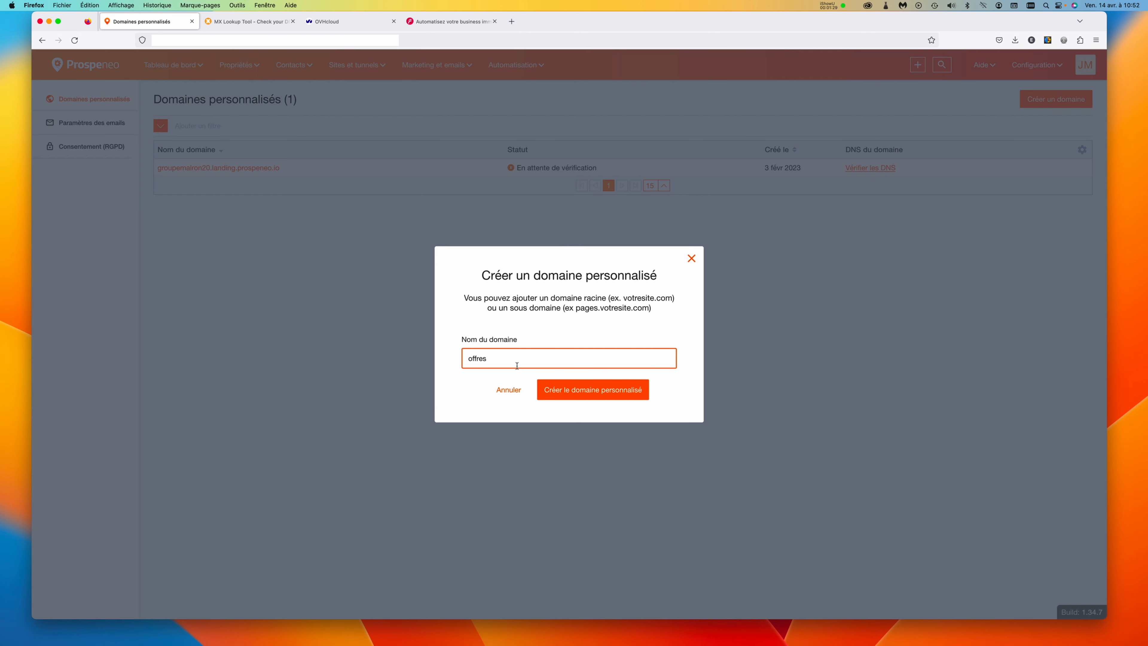
type(".emouve.fr")
left_click_drag(489, 359, 524, 359)
left_click_drag(488, 358, 521, 359)
left_click(575, 391)
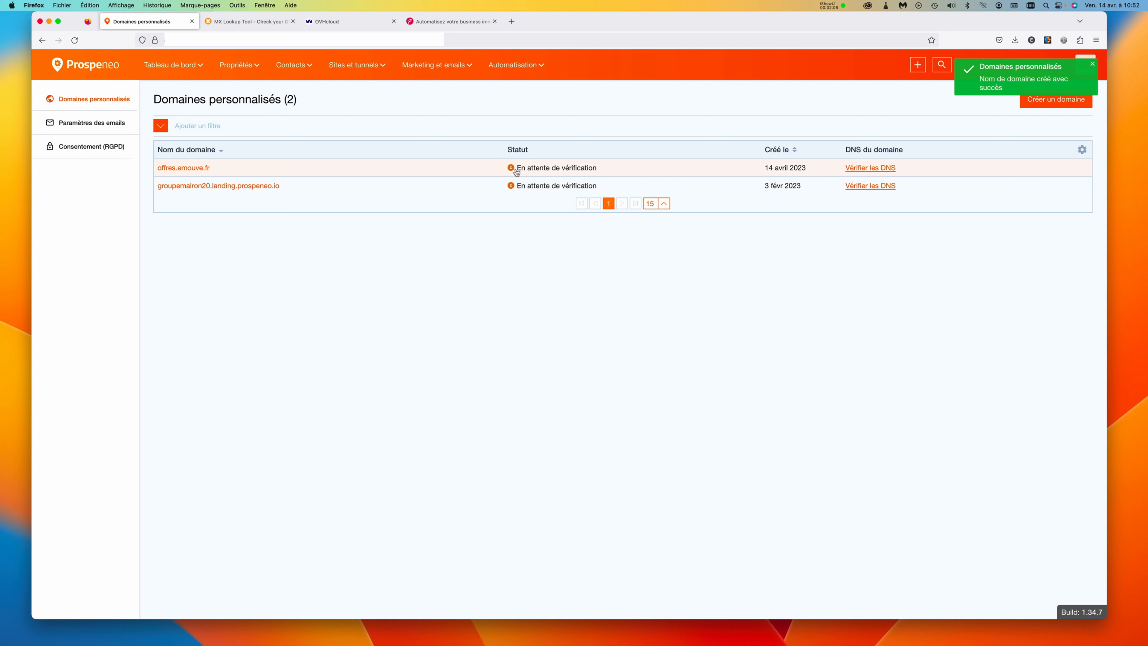
- Open the DNS configuration of offres.emouve.fr and examine the CNAME record required for land.prospeneo.io
left_click_drag(517, 171, 593, 169)
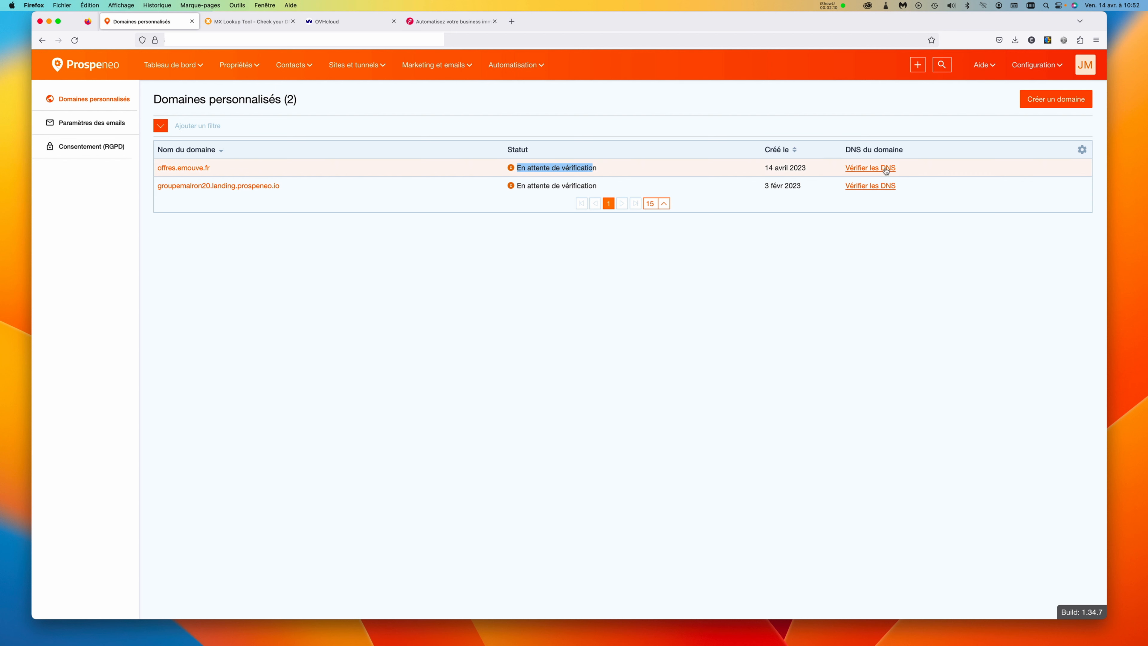
left_click(865, 170)
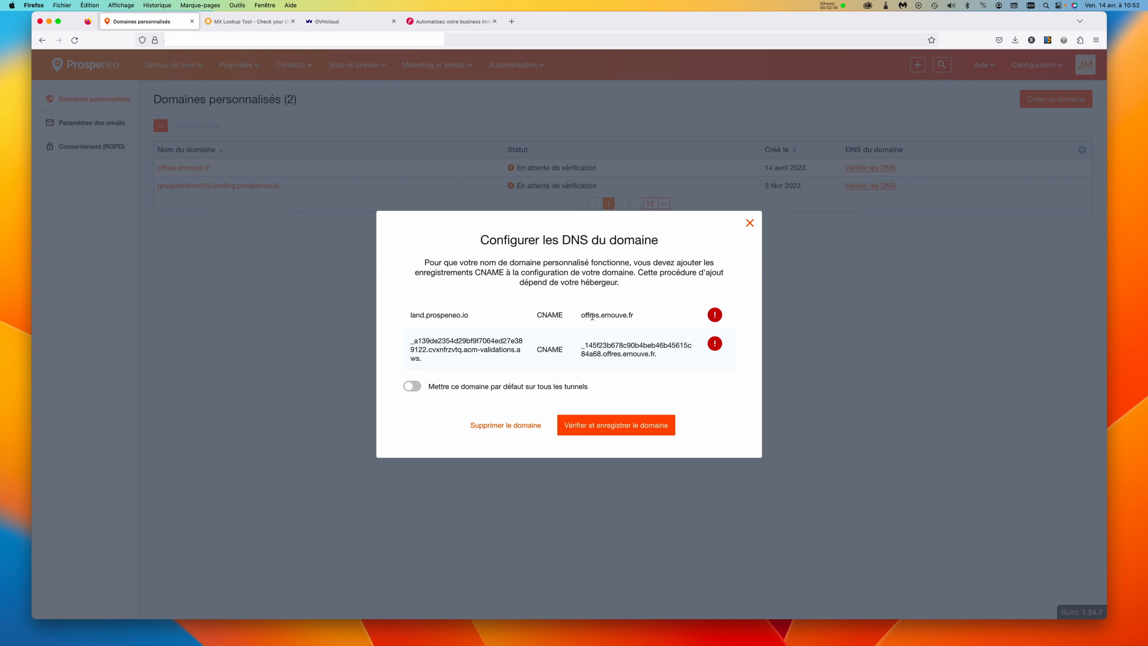
left_click_drag(604, 315, 603, 315)
left_click_drag(452, 316, 462, 316)
left_click(466, 318)
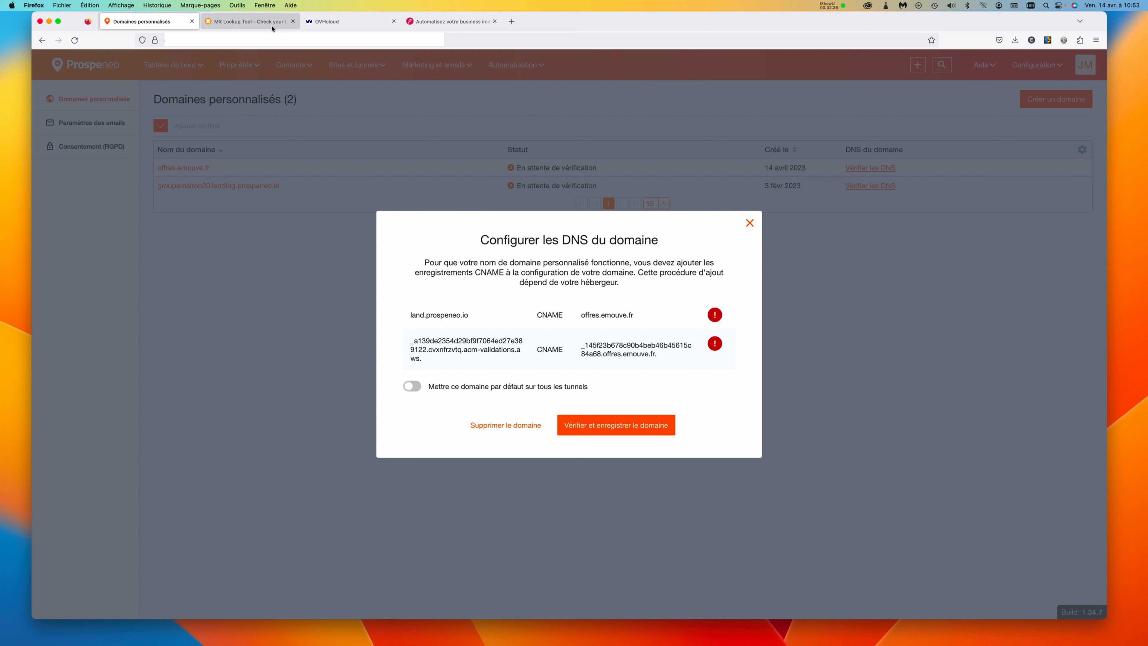
- Switch to OVHcloud, start a CNAME entry in the emouve.fr DNS zone, and move the OVHcloud page beside the Prospeneo one
left_click(330, 22)
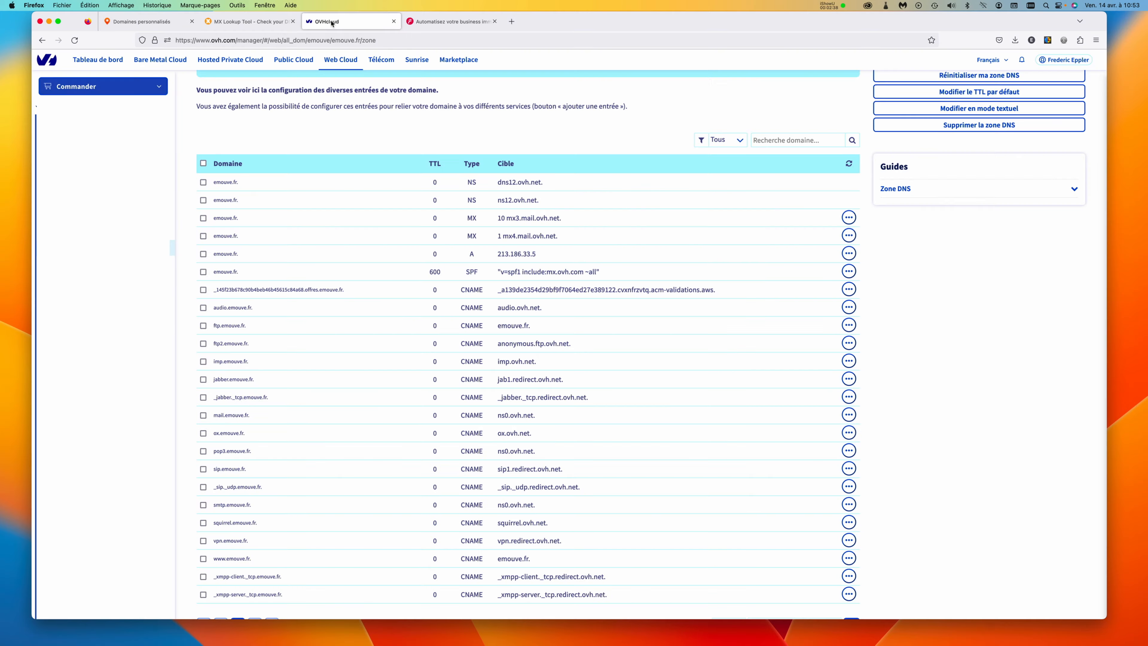
scroll(754, 152, "up", 3)
left_click(951, 131)
left_click(610, 170)
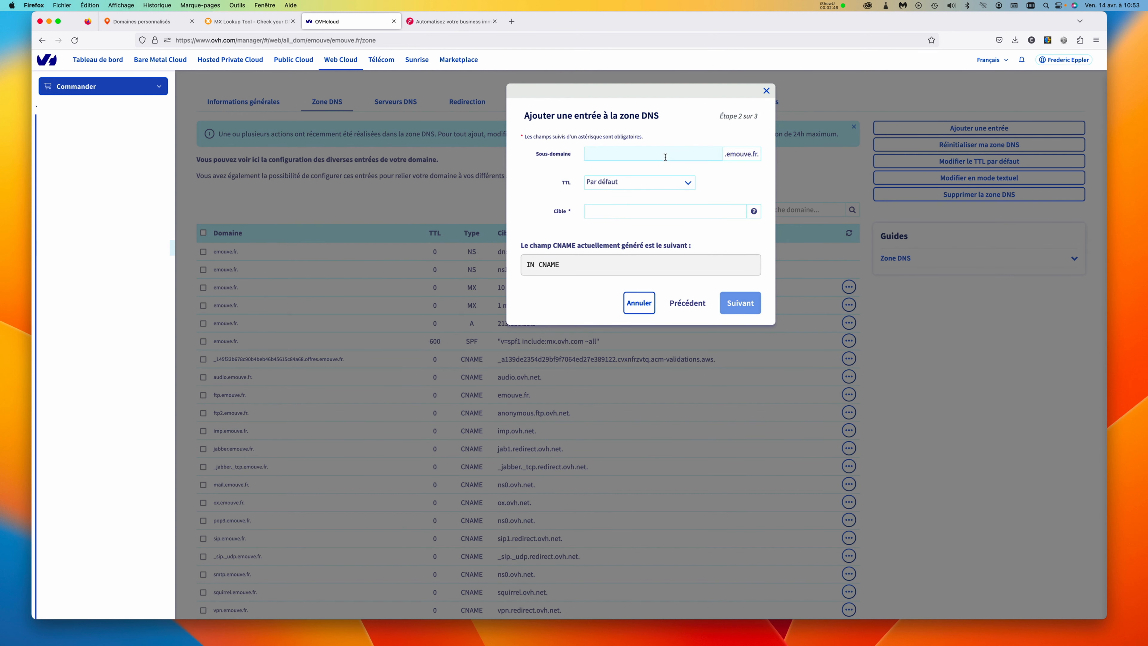
left_click(656, 212)
left_click_drag(317, 23, 137, 23)
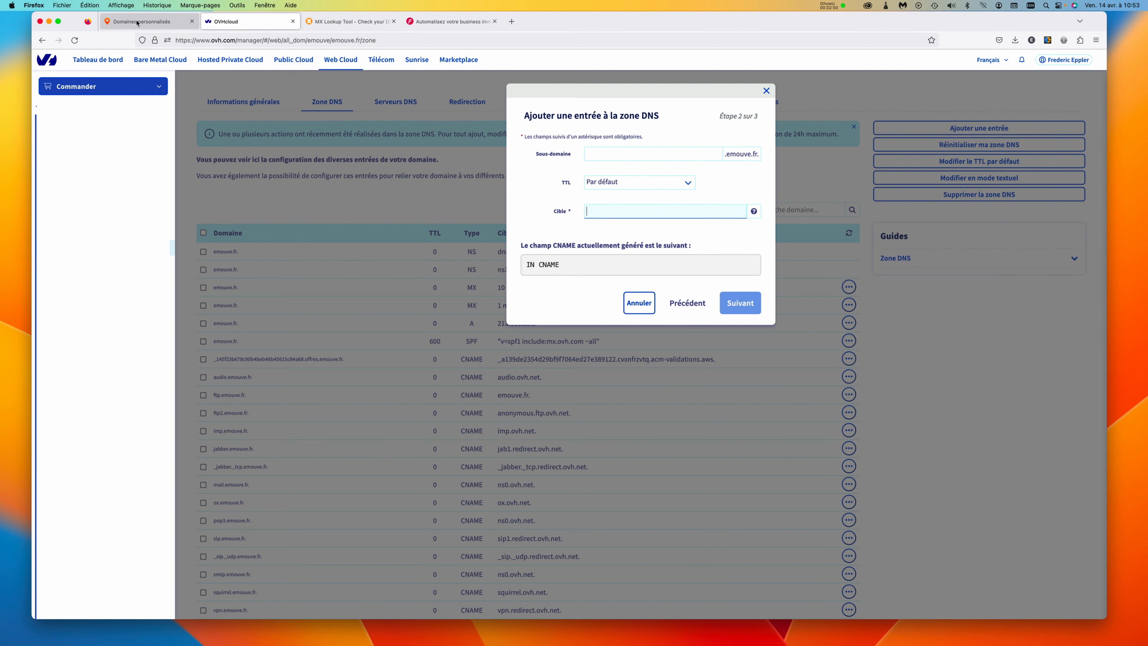
- Copy the subdomain "offres" from Prospeneo's required CNAME record into the subdomain of the new OVHcloud entry
left_click(137, 22)
double_click(593, 315)
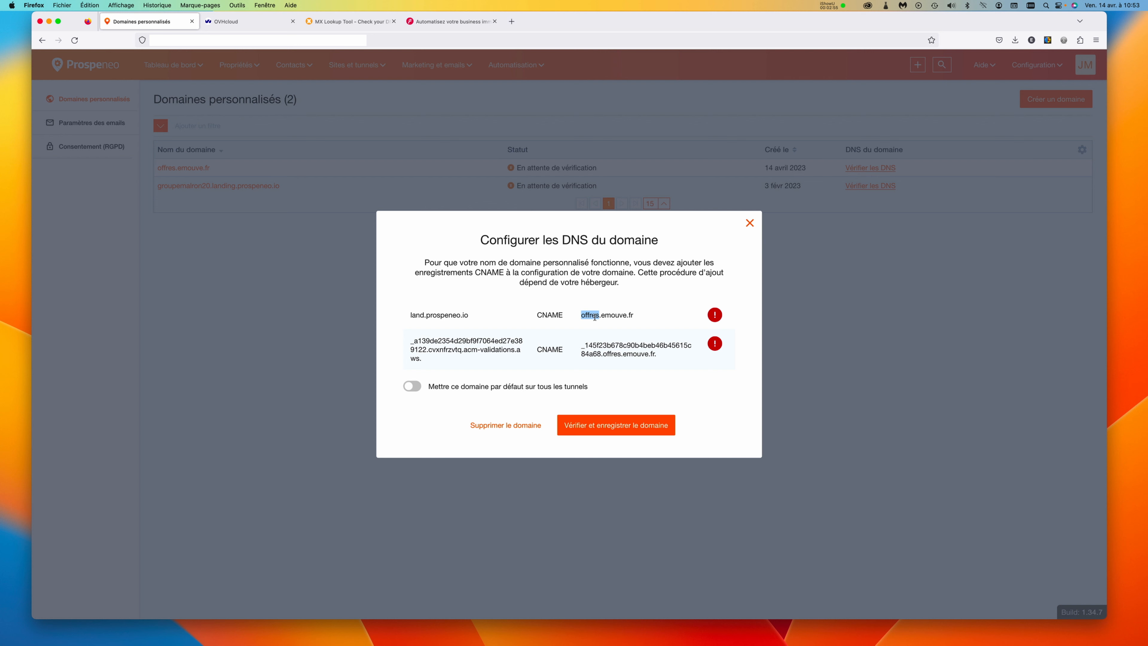
key("super+c")
key("ctrl+Tab")
left_click(590, 153)
key("super+v")
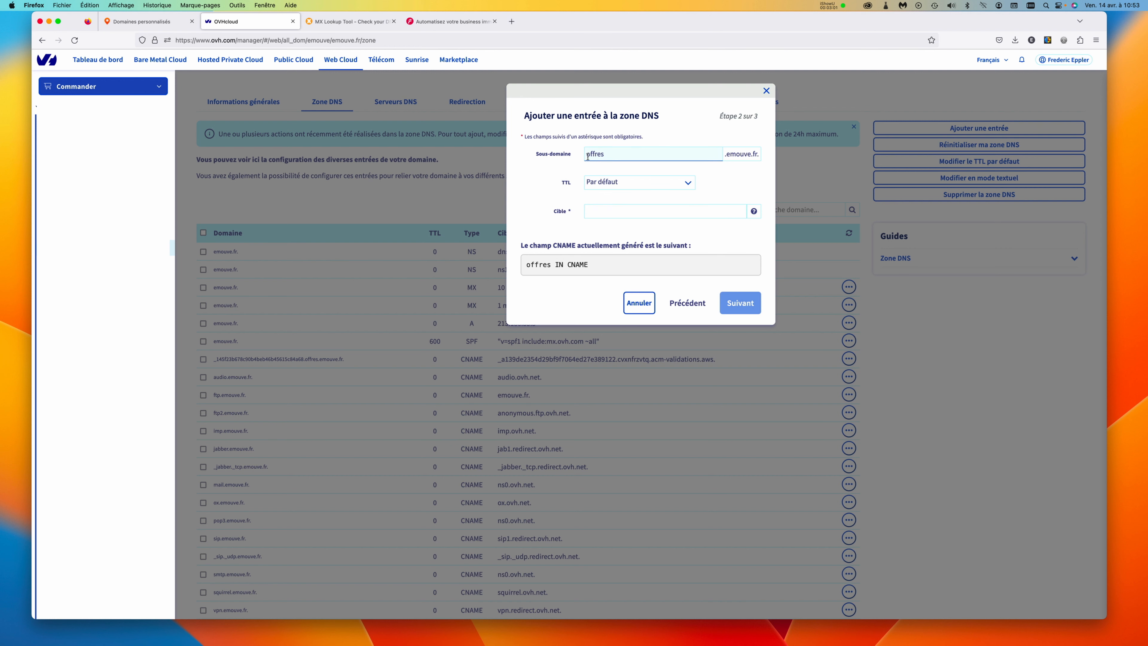
- Copy land.prospeneo.io from Prospeneo as the target of the OVHcloud CNAME entry, ending it with a dot
key("ctrl+shift+Tab")
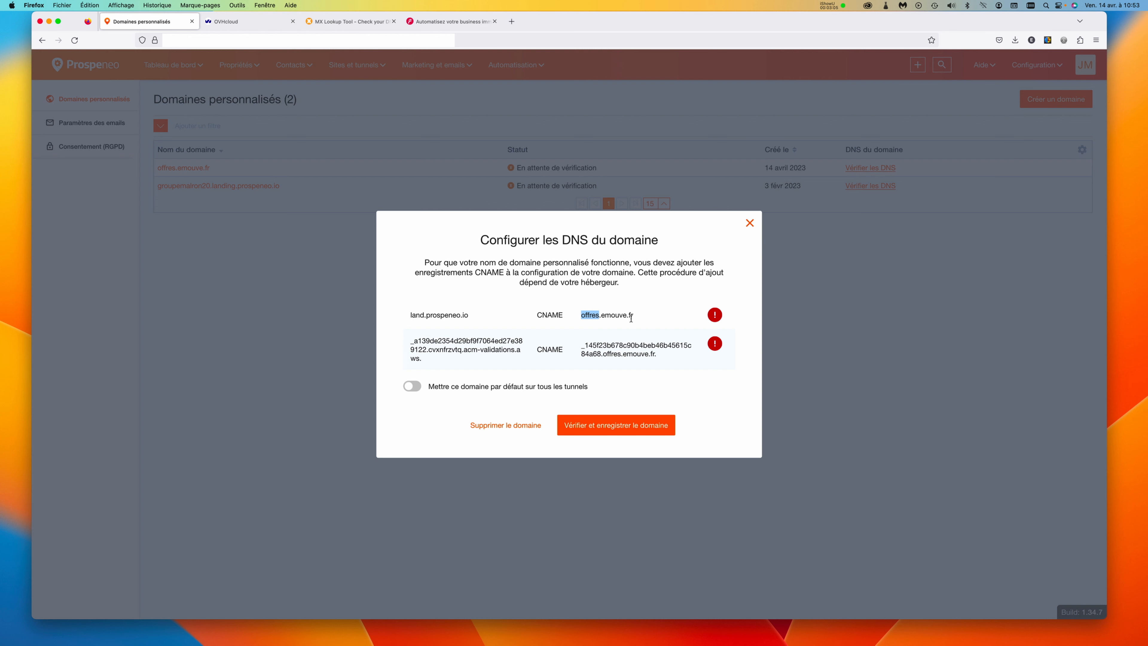
left_click(259, 24)
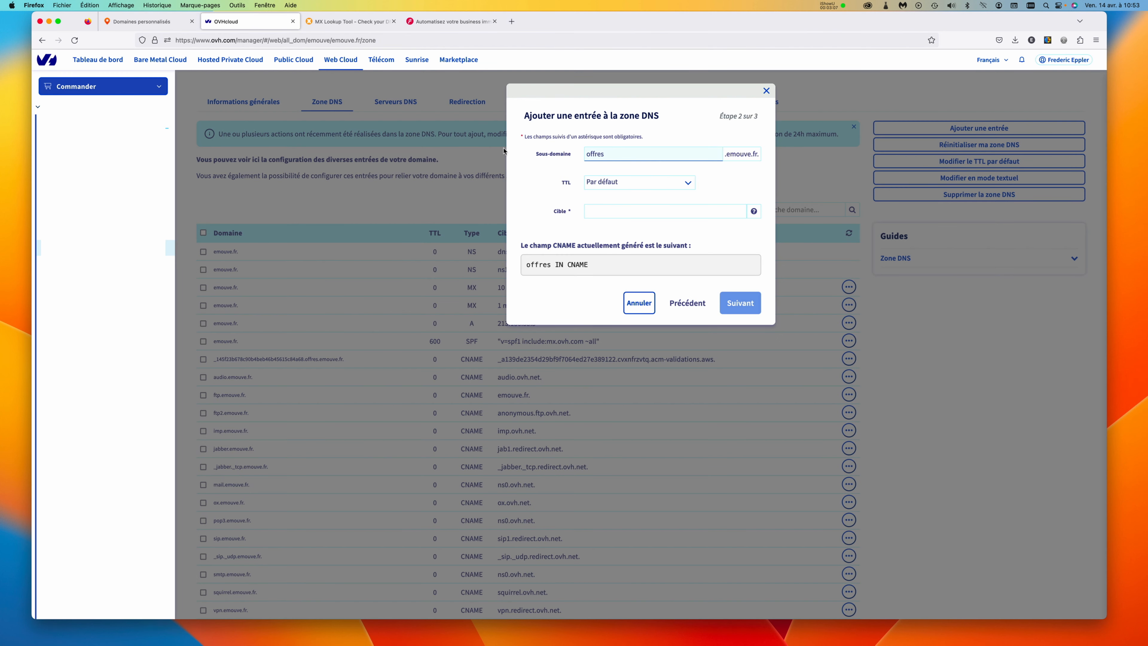
left_click(592, 216)
left_click(140, 21)
left_click(414, 317)
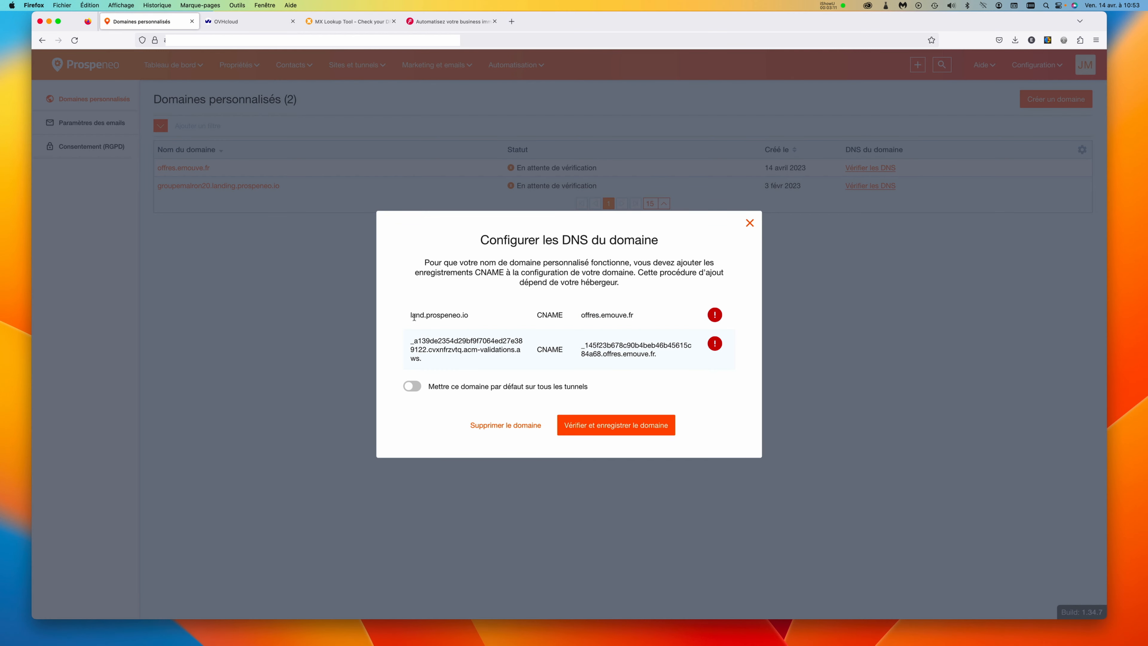
left_click_drag(416, 314, 469, 316)
key("super+c")
left_click(230, 24)
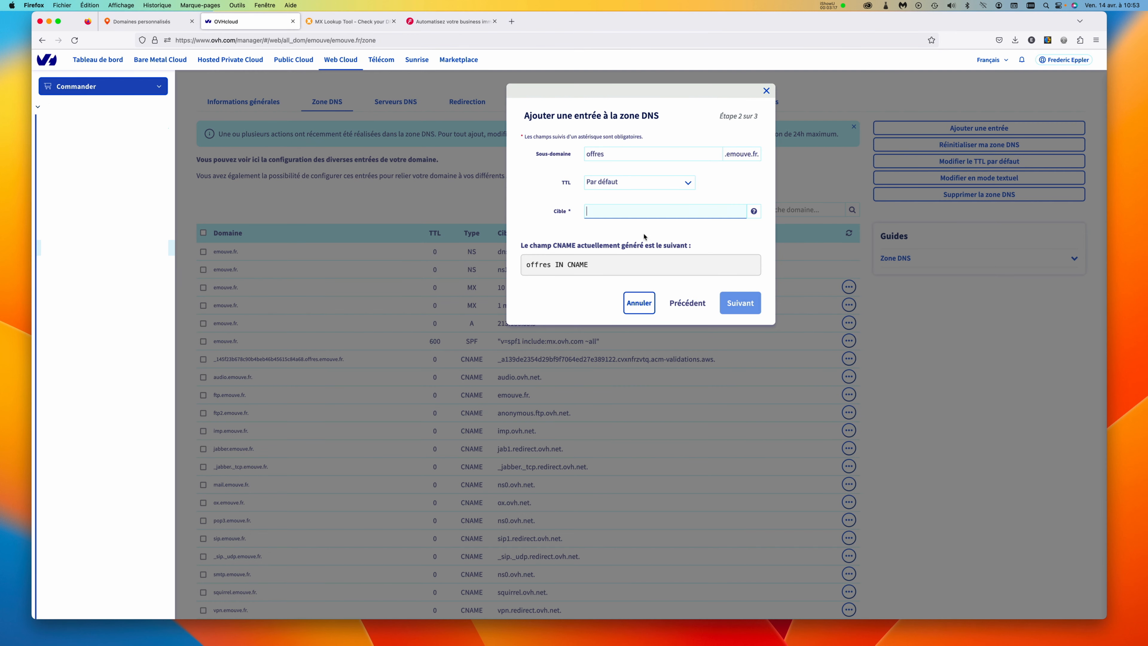
key("super+v")
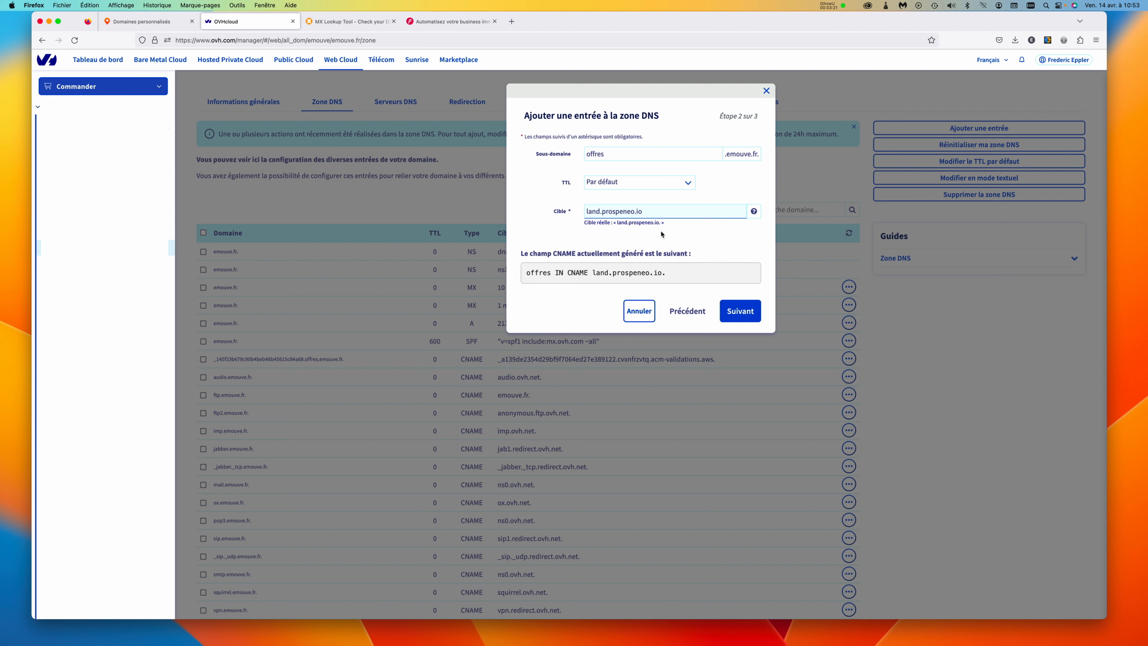
type(".")
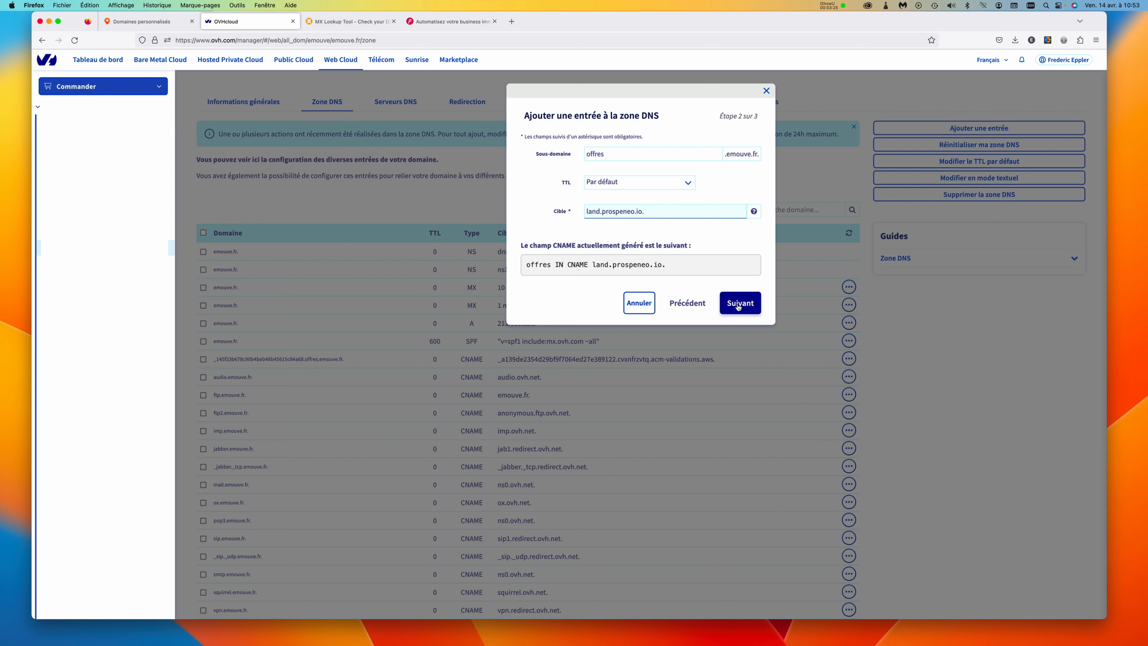
- Check the entry against Prospeneo's record, and validate the CNAME from offres.emouve.fr to land.prospeneo.io. in OVHcloud
left_click(635, 151)
left_click(633, 212)
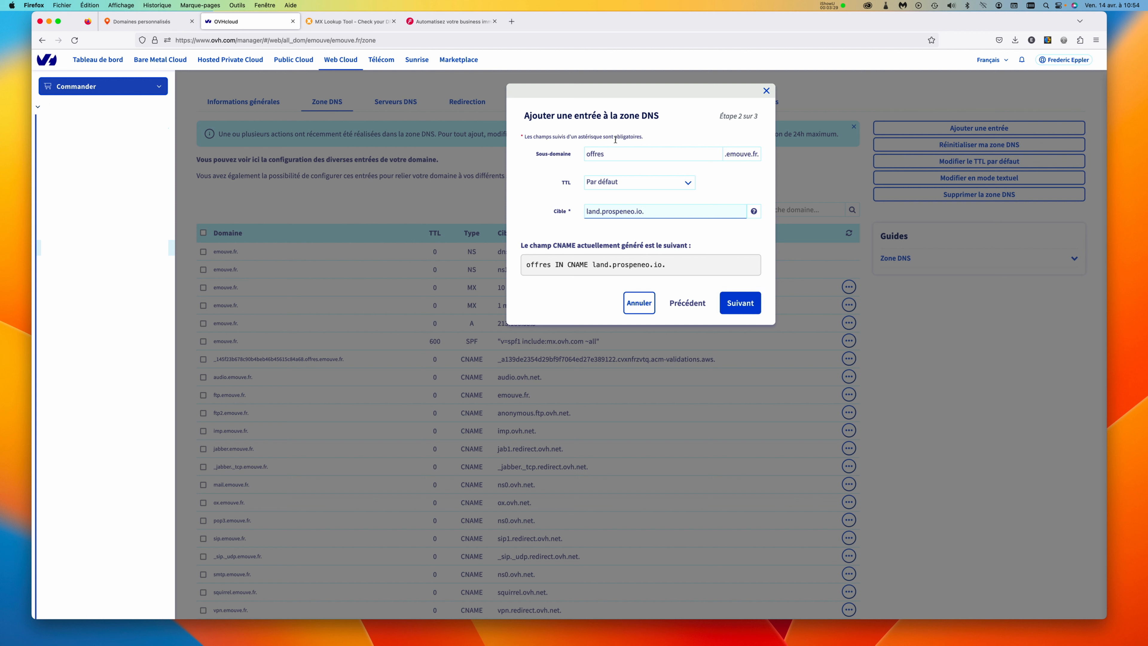
left_click(161, 22)
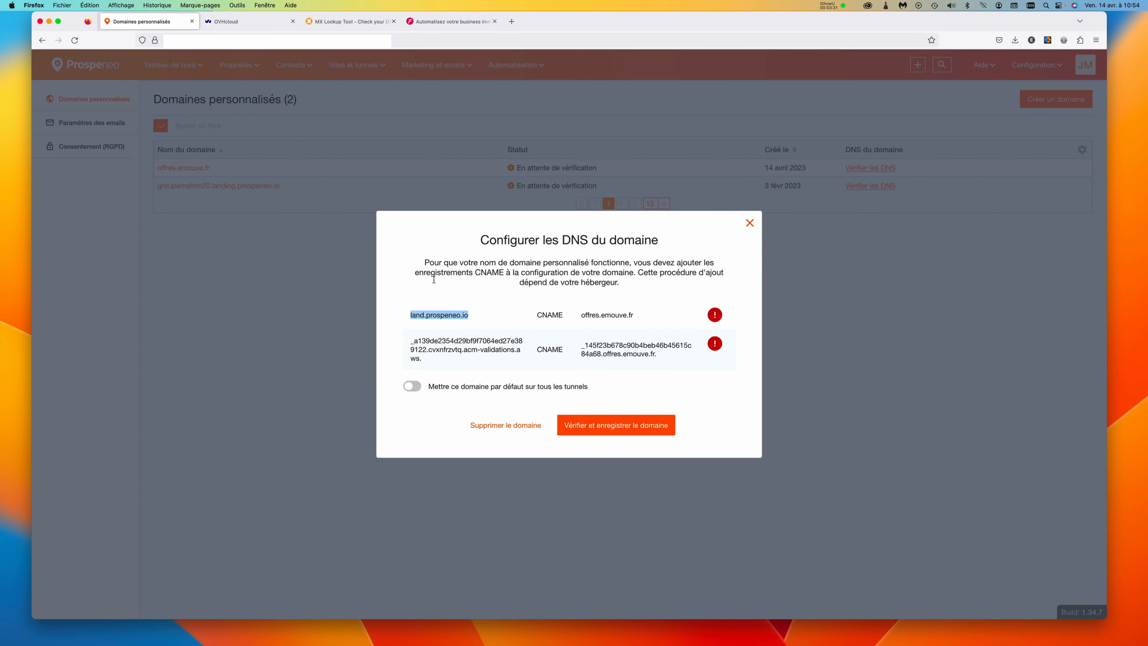
left_click(604, 316)
left_click(249, 21)
left_click(748, 301)
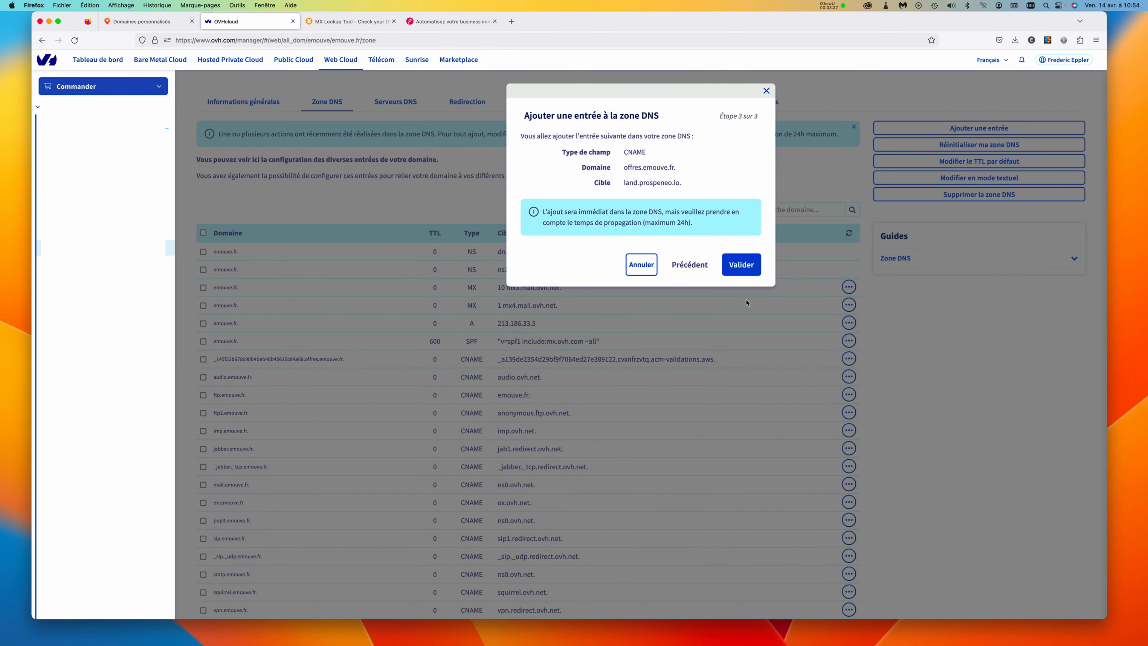
left_click(741, 265)
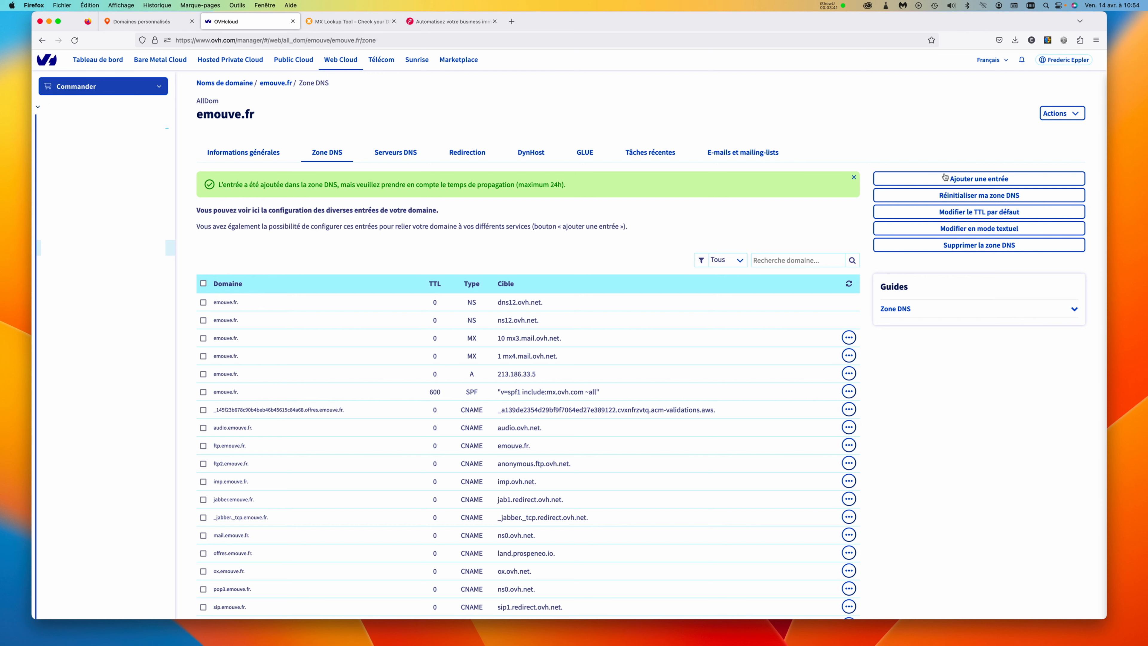
- Check the type of Prospeneo's second required record, and start another CNAME entry in the emouve.fr DNS zone in OVHcloud
left_click(151, 22)
left_click_drag(537, 352, 563, 351)
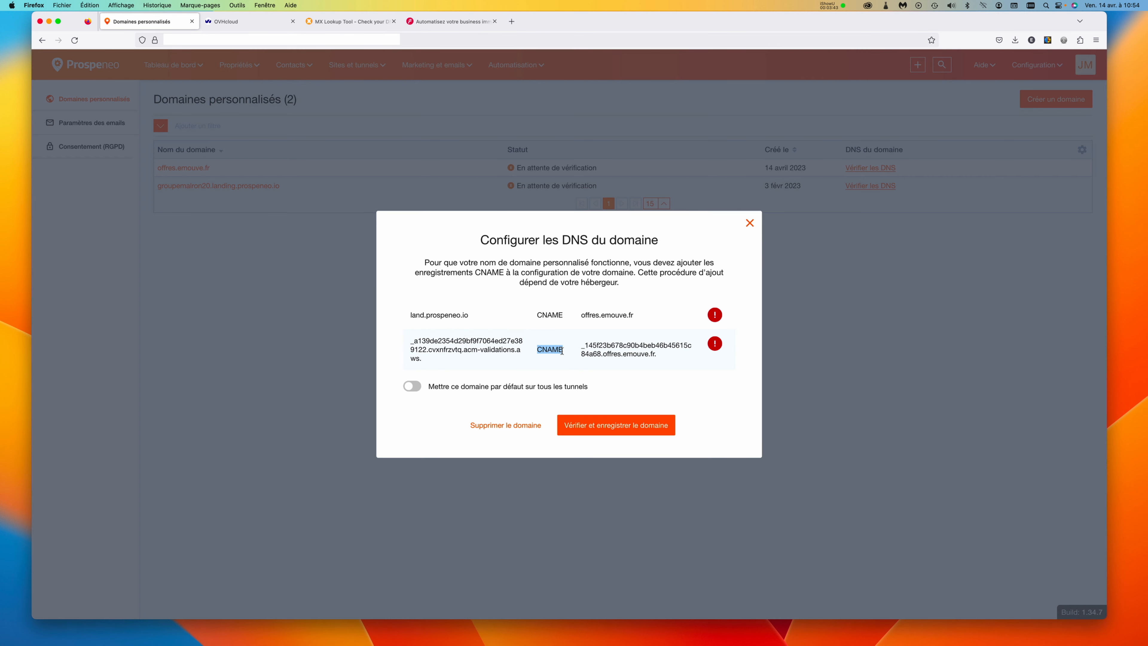
left_click(244, 21)
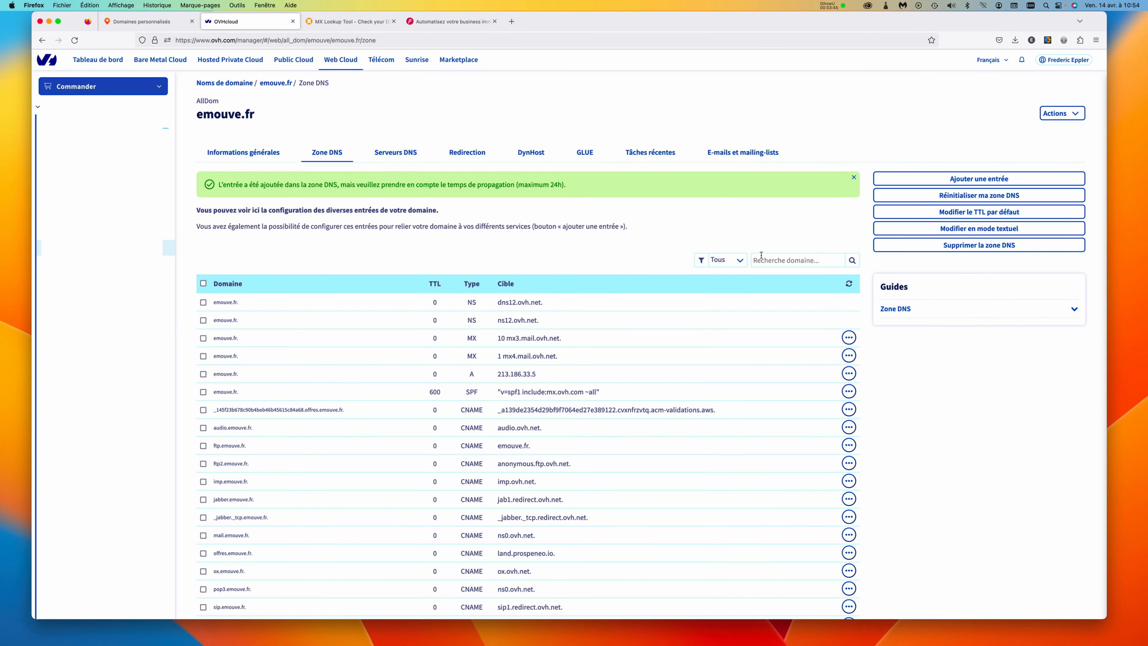
left_click(971, 179)
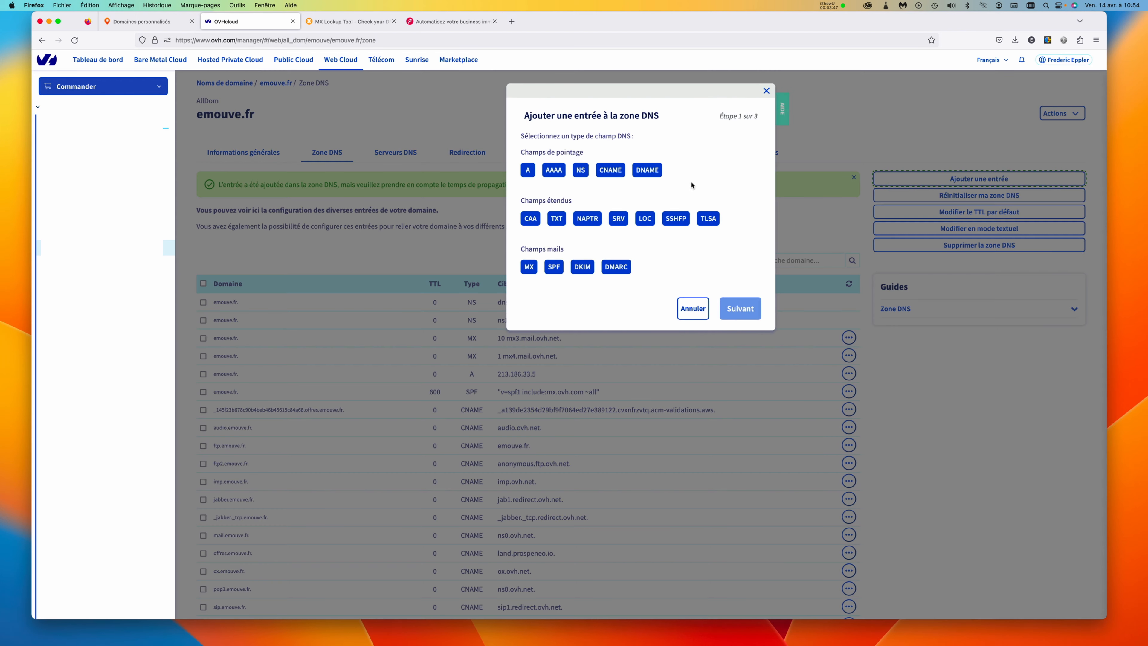
left_click(607, 171)
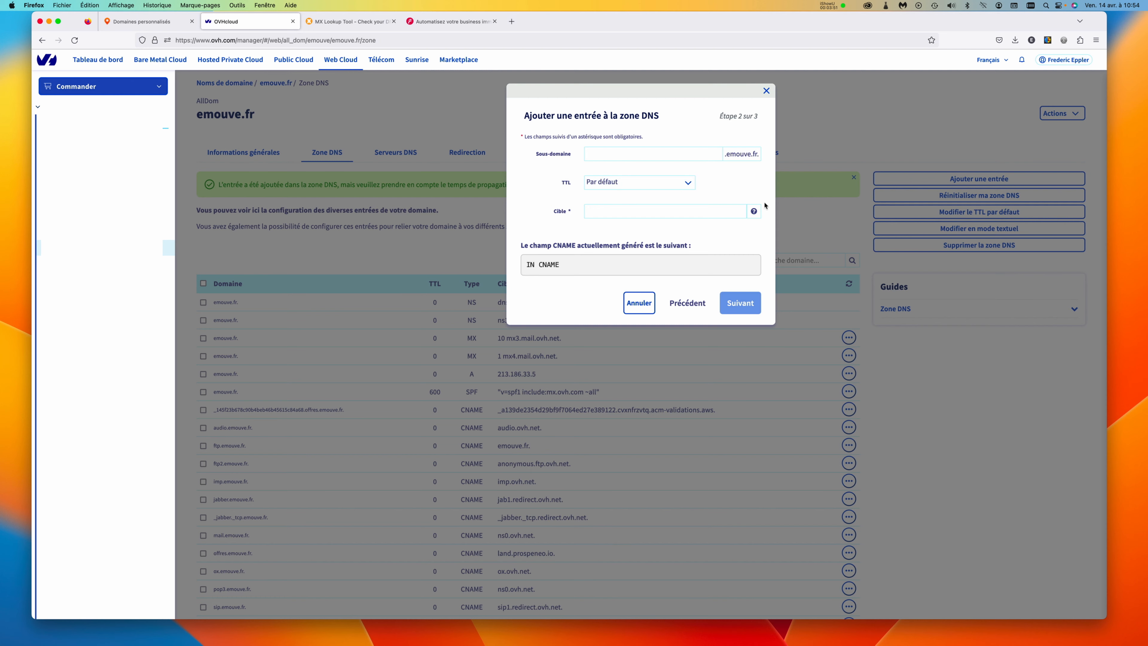
- Copy the second record's subdomain from Prospeneo, through "offres" but without the emouve.fr. ending, into the subdomain of the new OVHcloud entry
left_click(142, 21)
left_click(583, 347)
left_click_drag(582, 348, 619, 356)
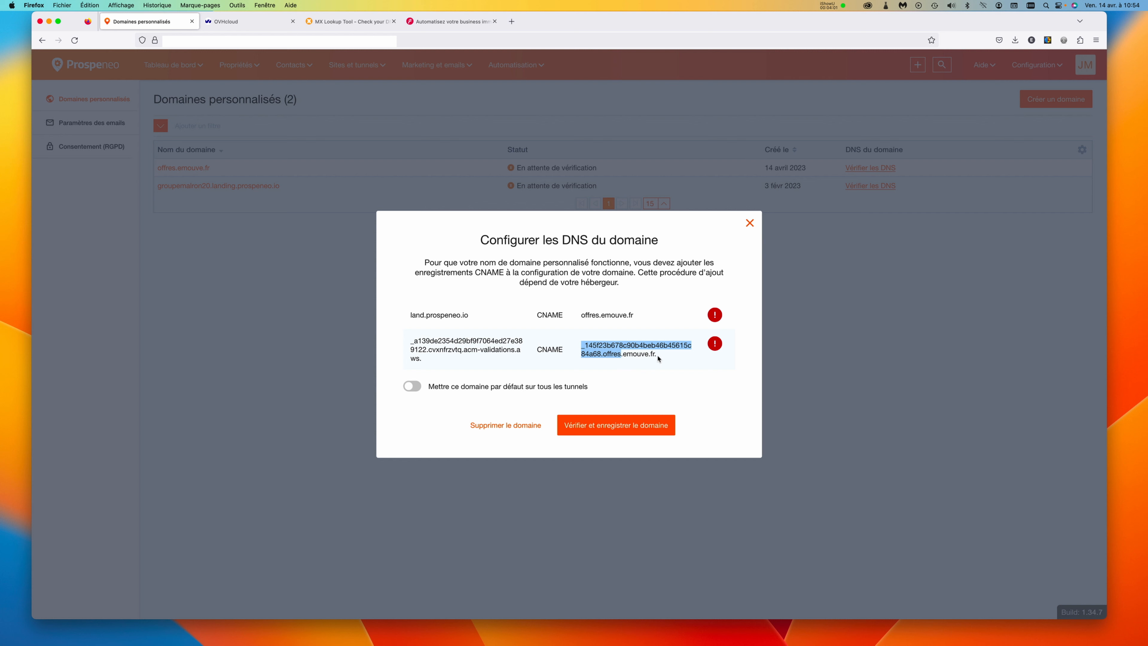
left_click(224, 23)
left_click(625, 155)
key("super+v")
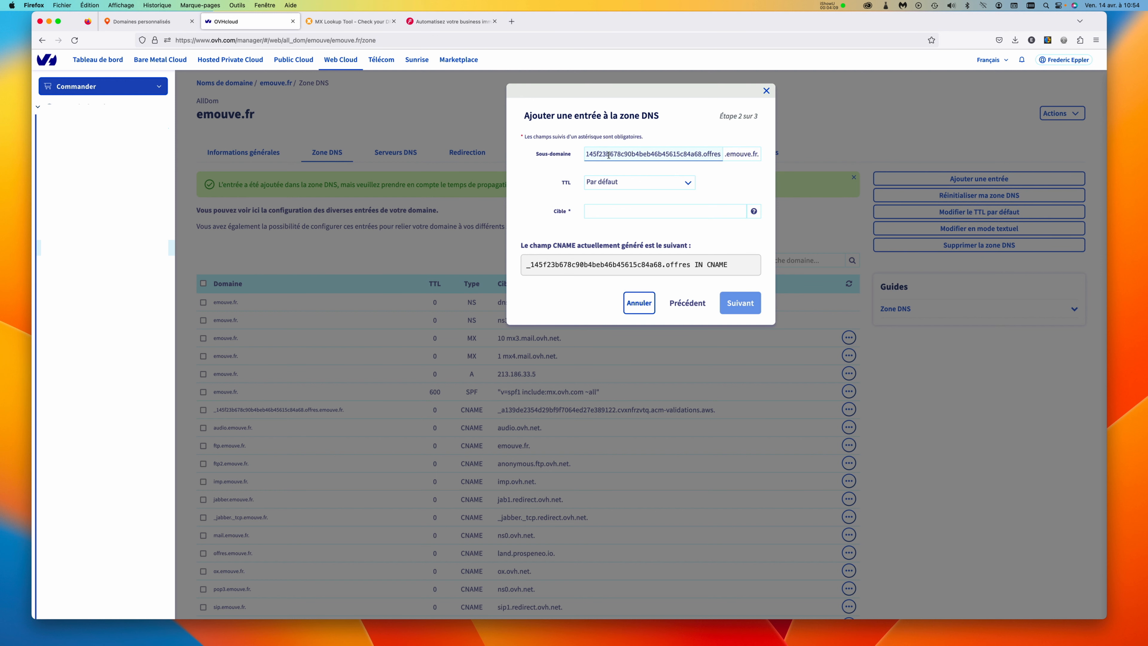
left_click(145, 21)
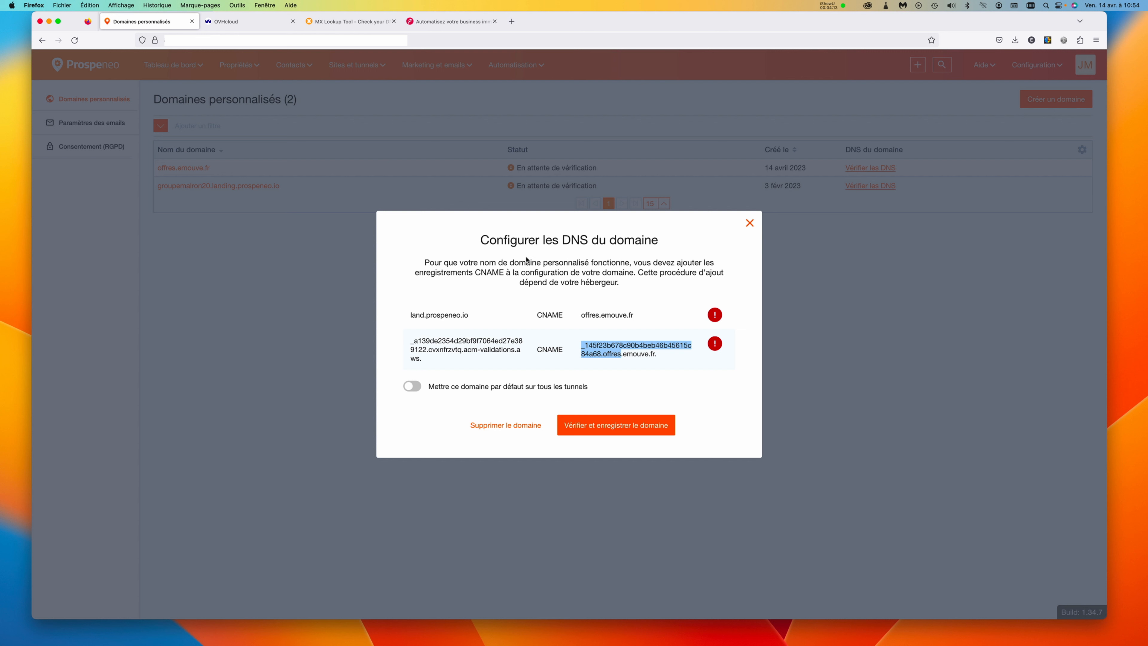
left_click_drag(635, 356, 666, 364)
left_click(631, 354)
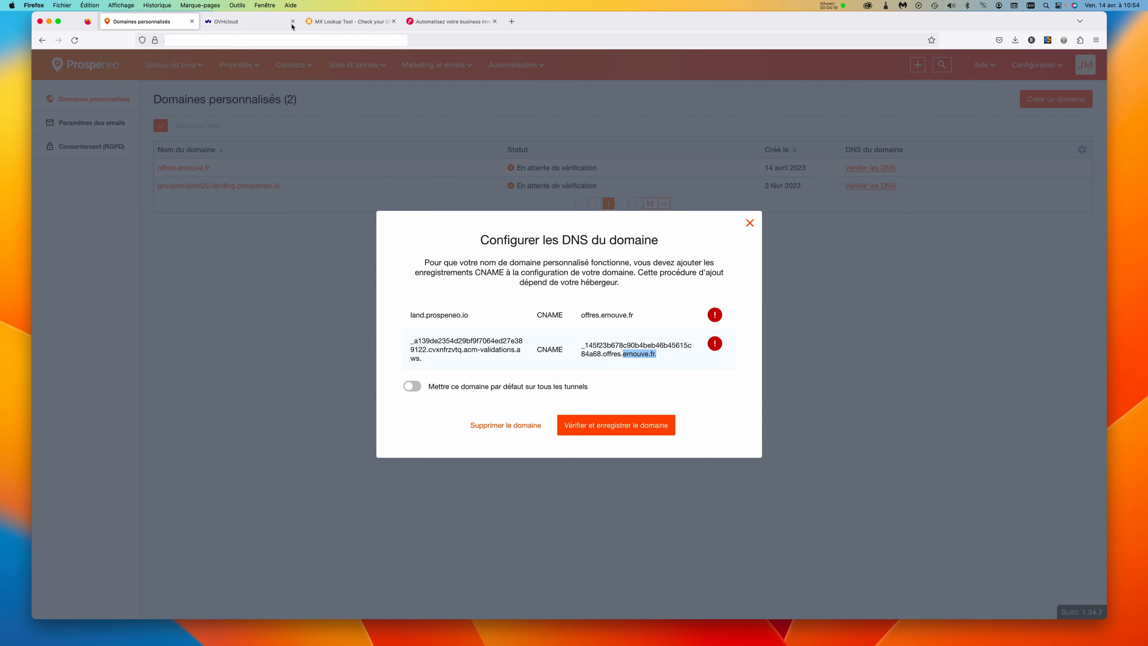
left_click(249, 21)
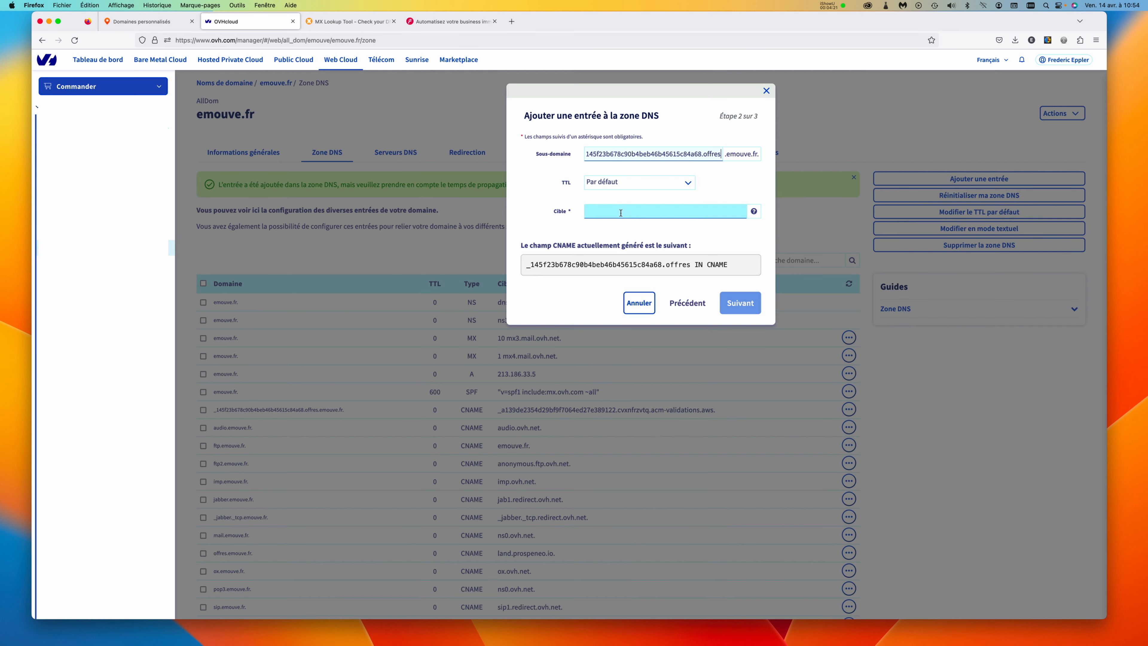
- Copy the second record's full acm-validations.aws. target from Prospeneo into the OVHcloud entry, and validate the CNAME
left_click(145, 21)
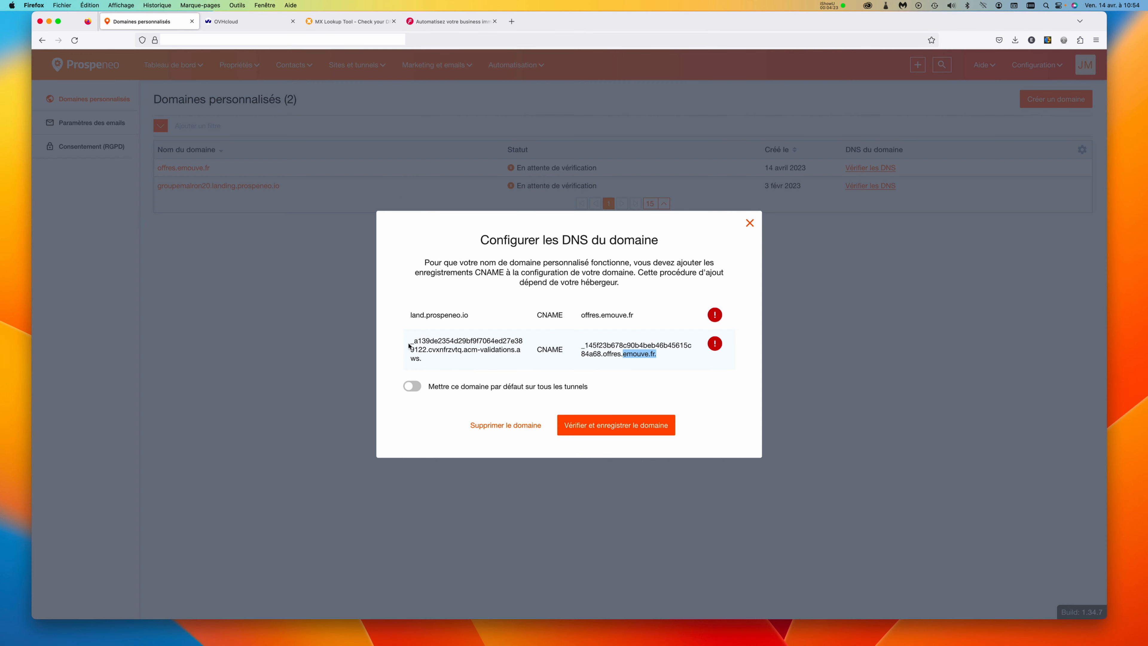
left_click_drag(411, 342, 428, 361)
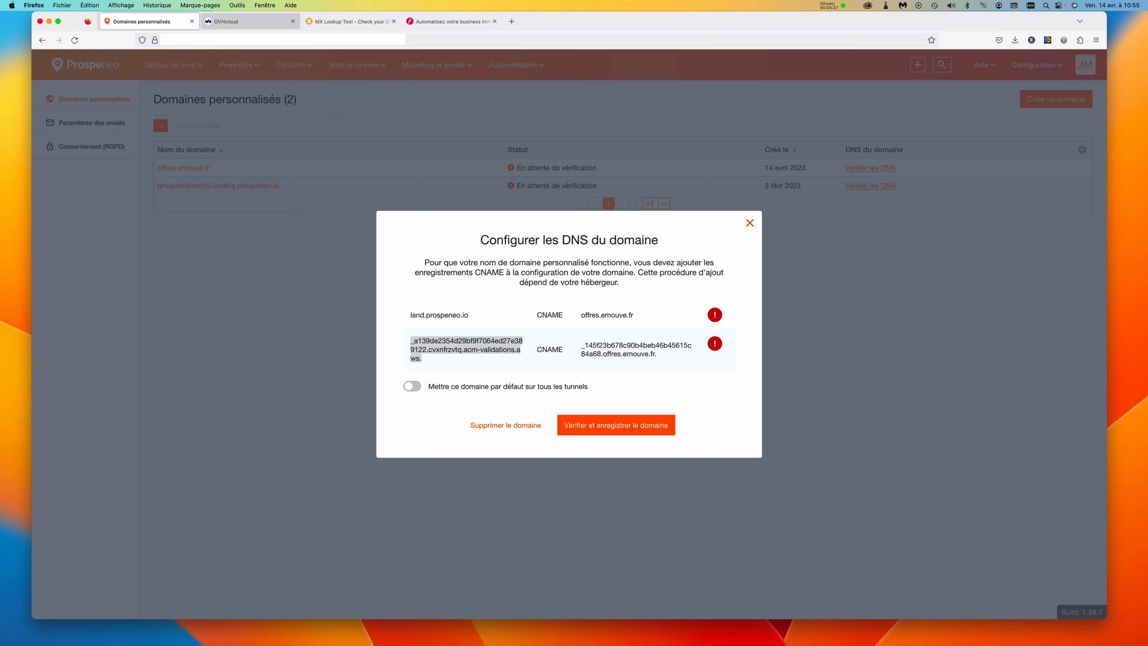
left_click(239, 21)
key("super+v")
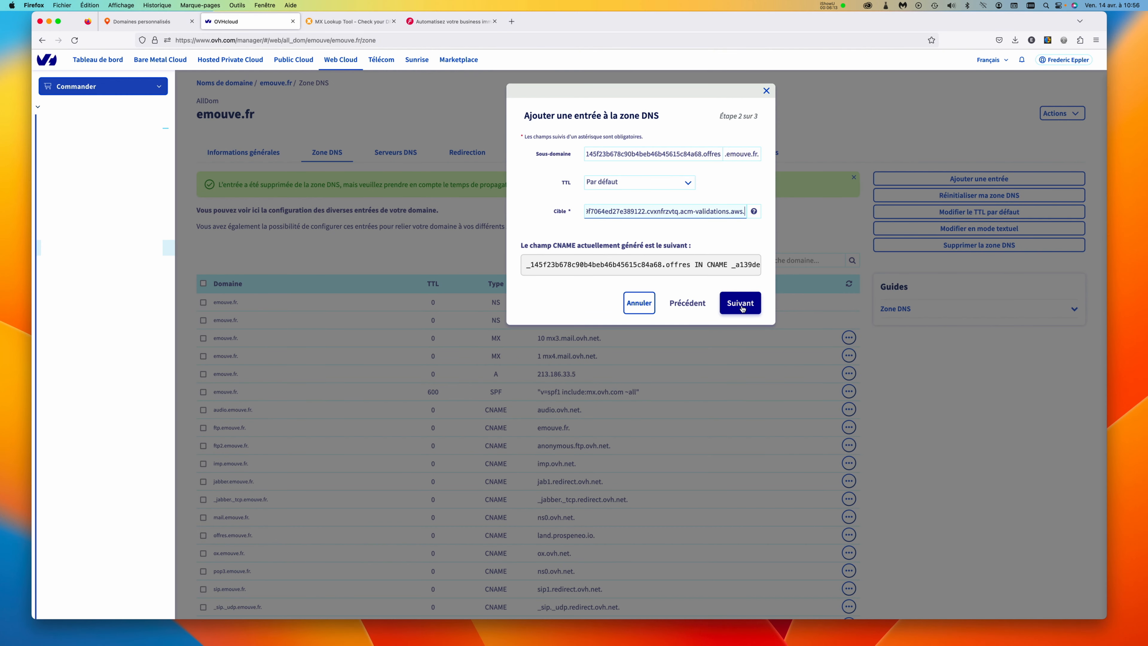
left_click(742, 308)
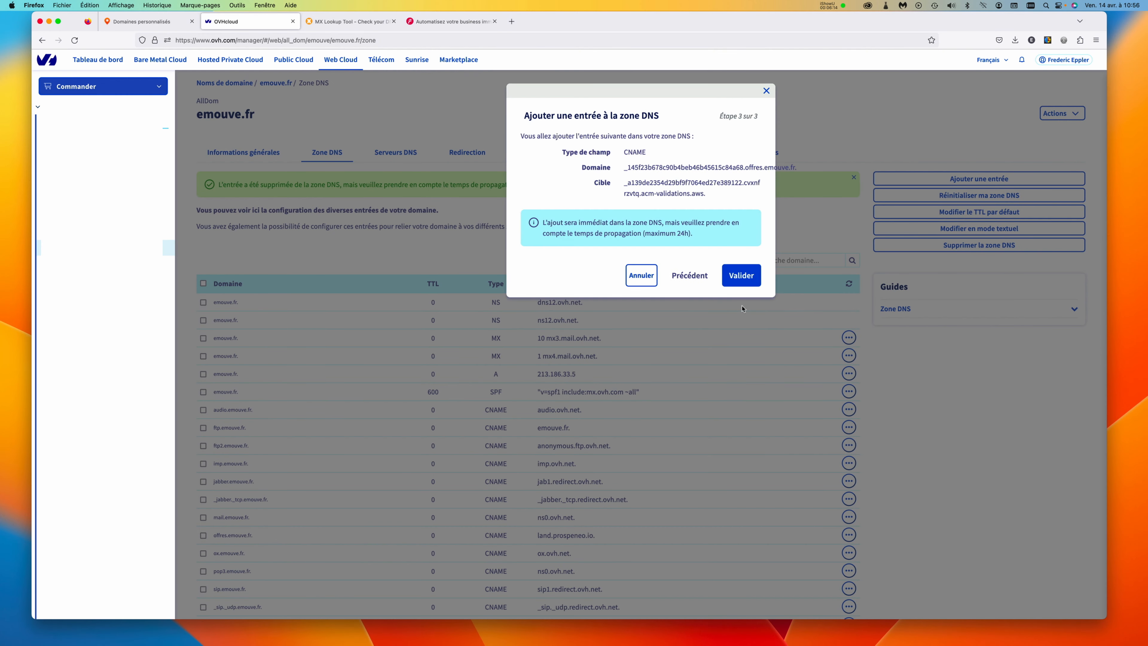
left_click(740, 273)
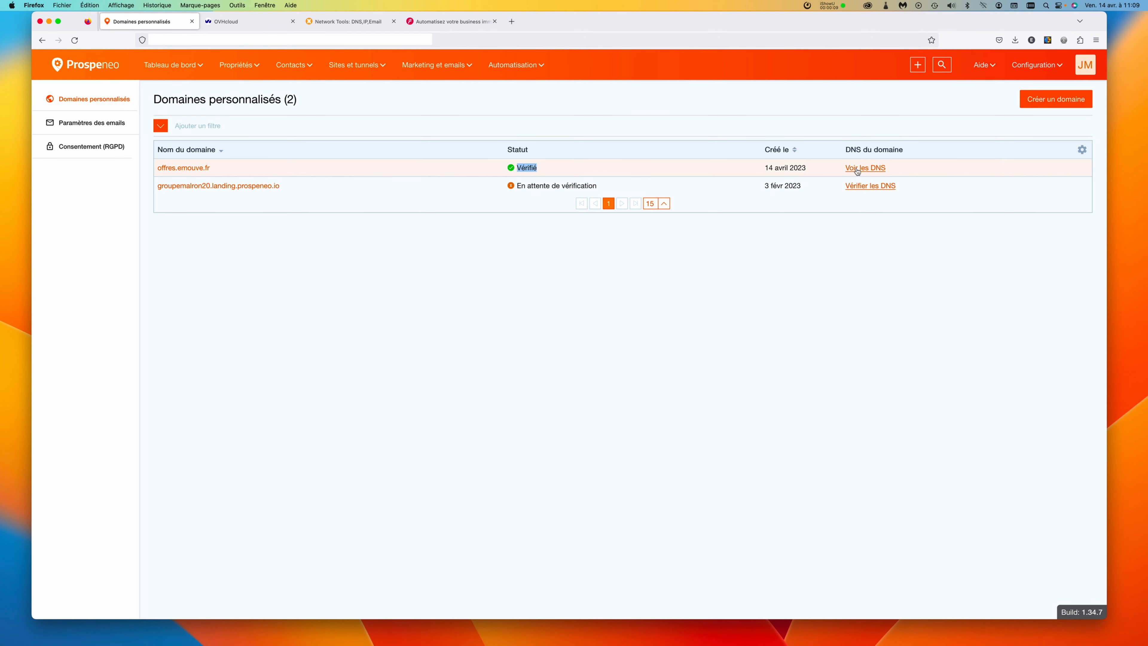
- Verify and save the offres.emouve.fr domain from its DNS configuration in Prospeneo, and run a DNS Lookup on it in MXToolbox
left_click(858, 169)
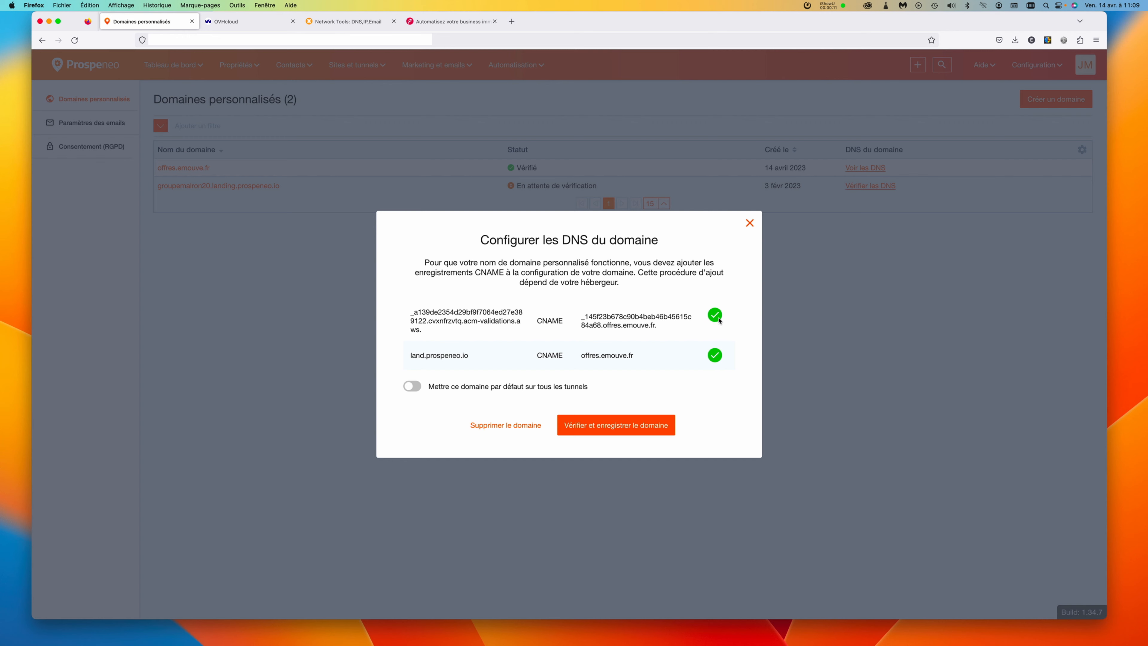
left_click(647, 427)
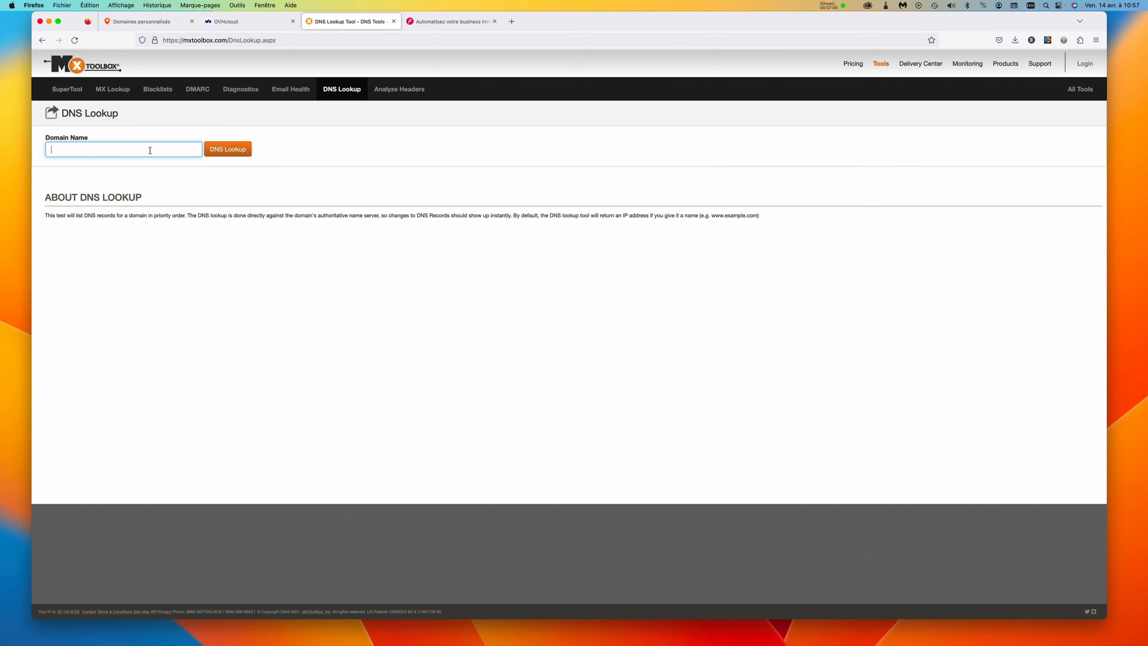
key("super+v")
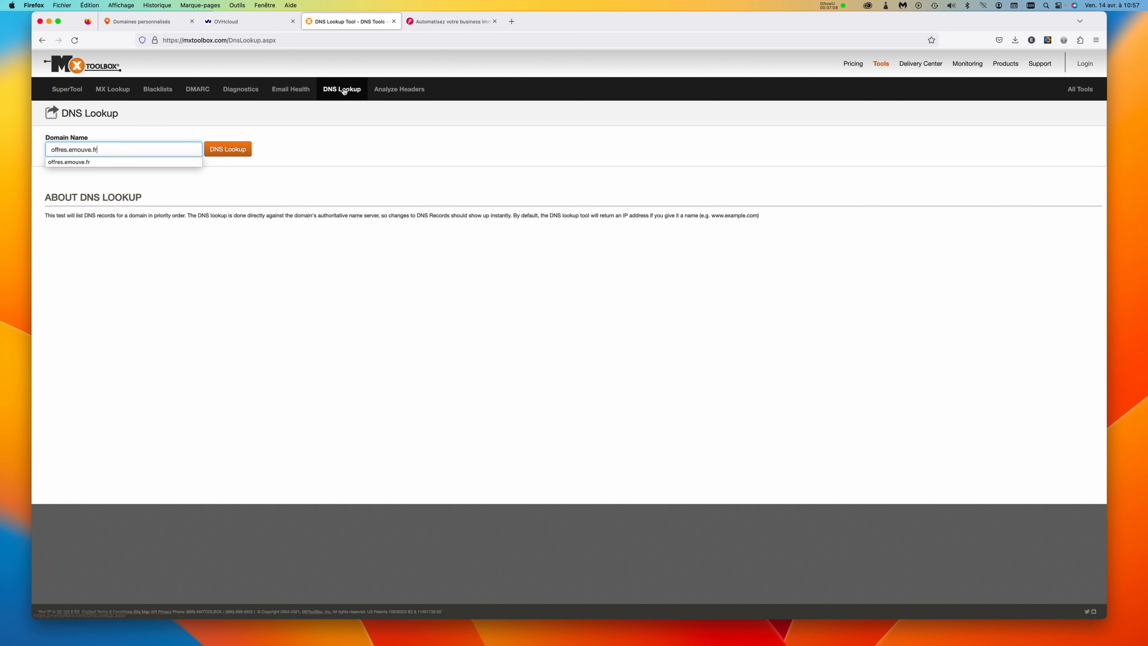
left_click(234, 149)
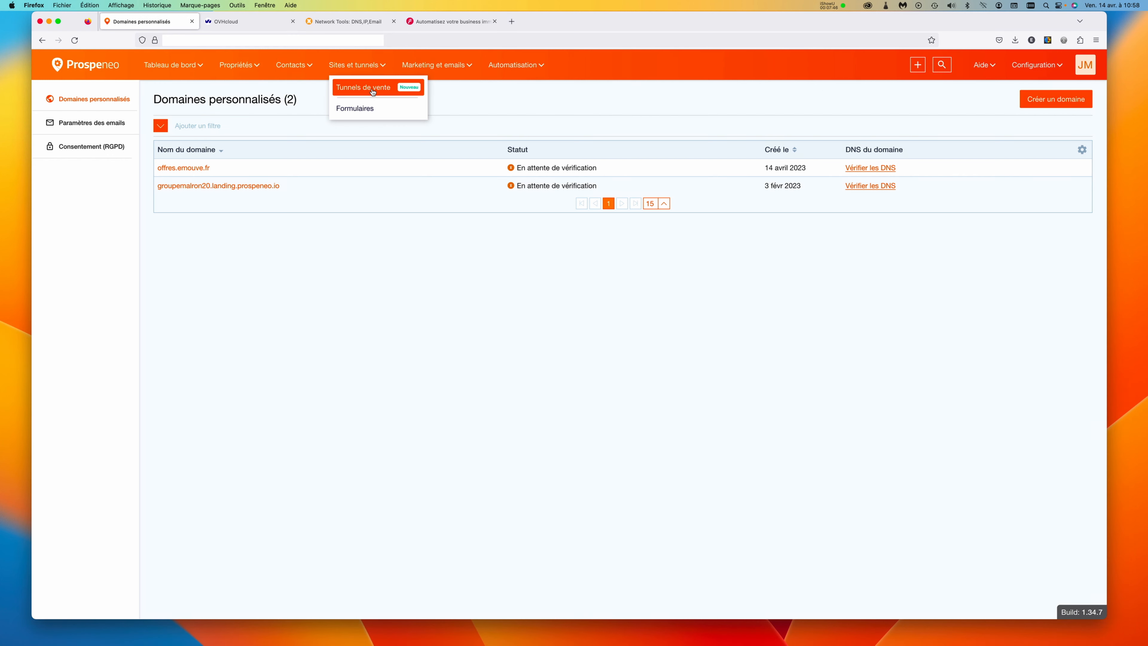
- Set the domain name of the "Mon ebook" sales funnel to offres.emouve.fr in the funnel's general settings in Prospeneo
left_click(371, 86)
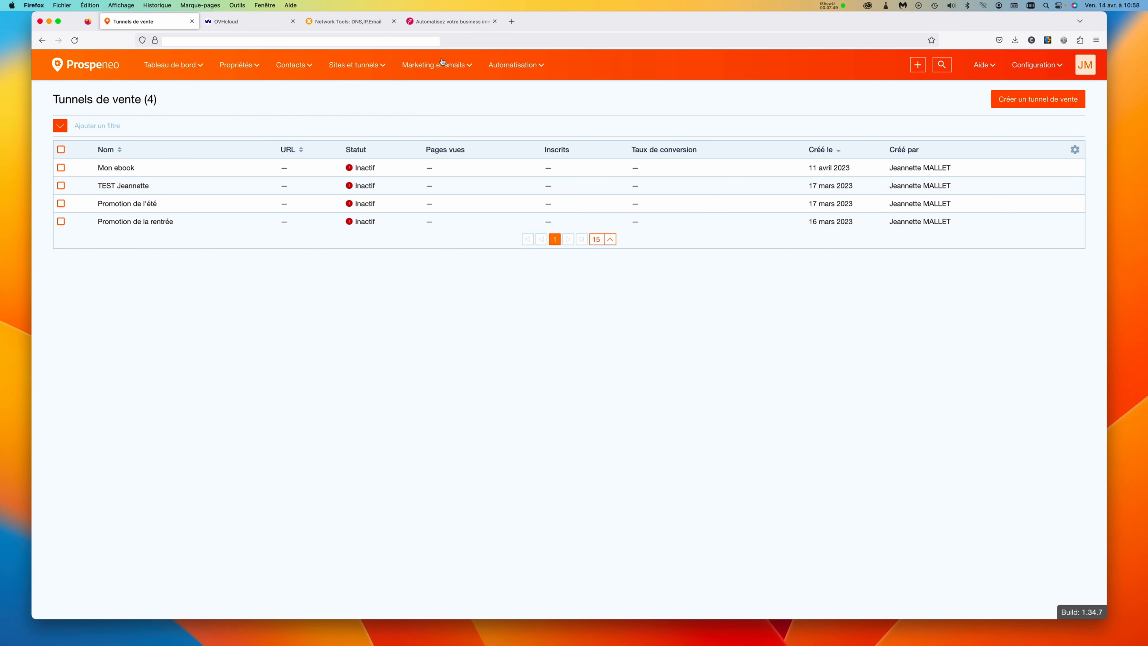
left_click(115, 168)
left_click(1074, 92)
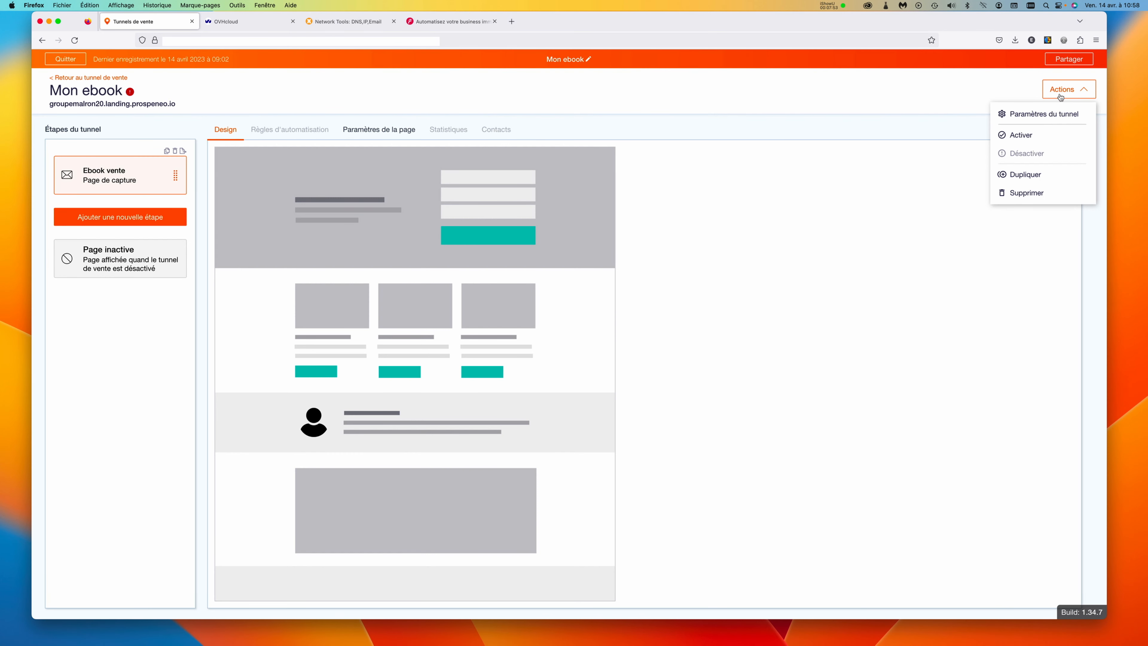
left_click(1053, 116)
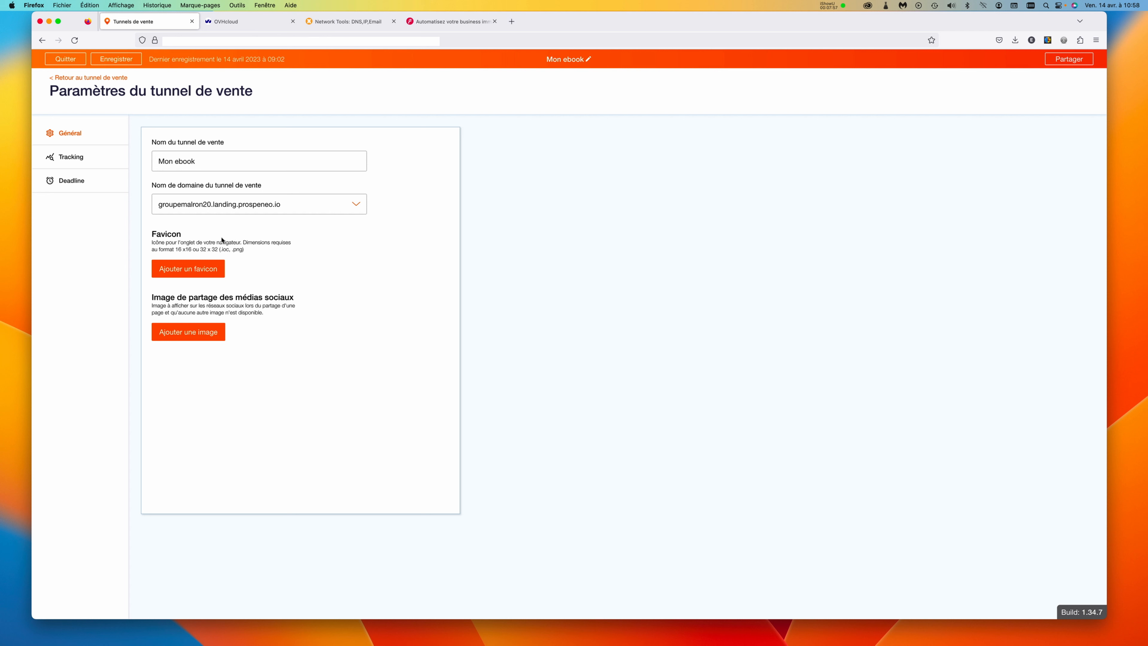
left_click(261, 210)
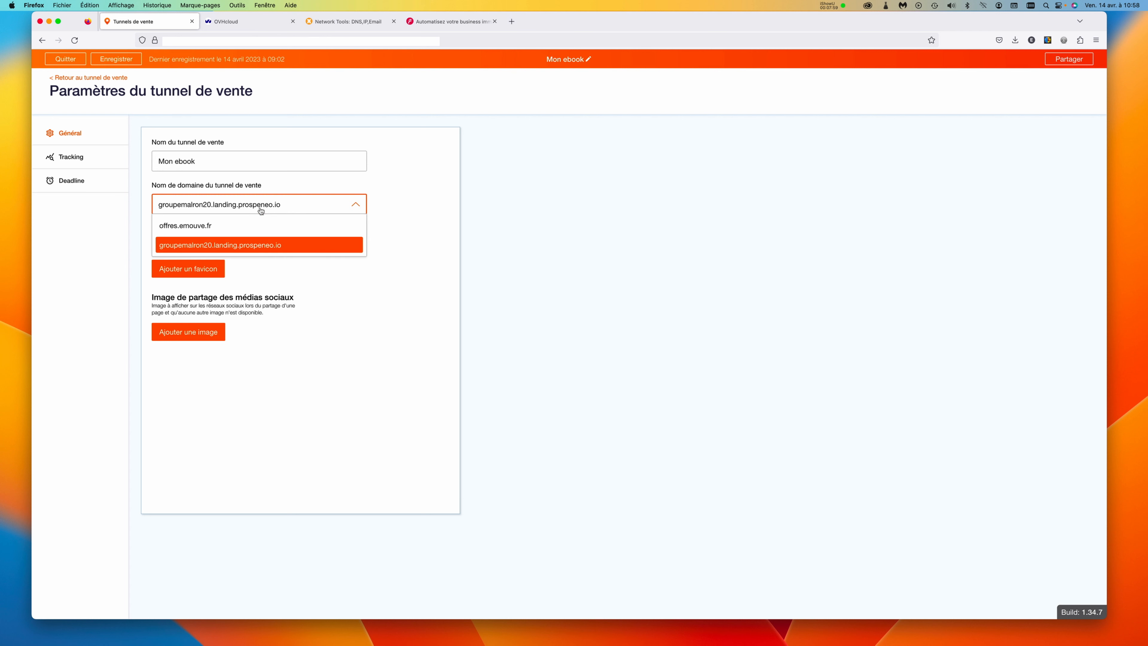
left_click(199, 227)
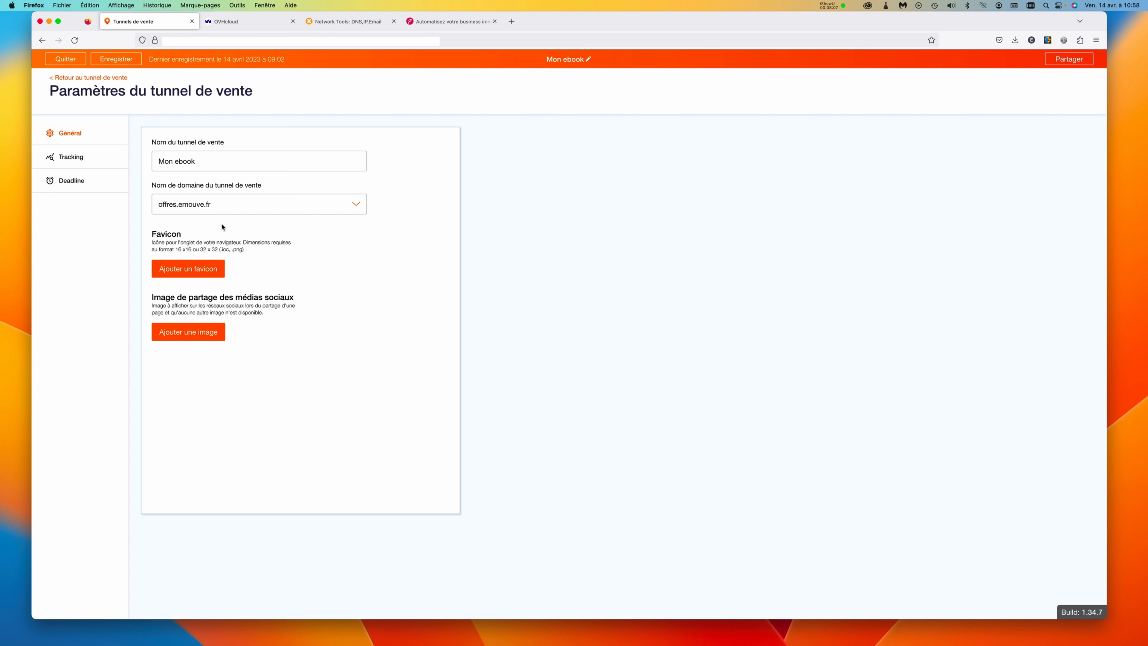
left_click(250, 202)
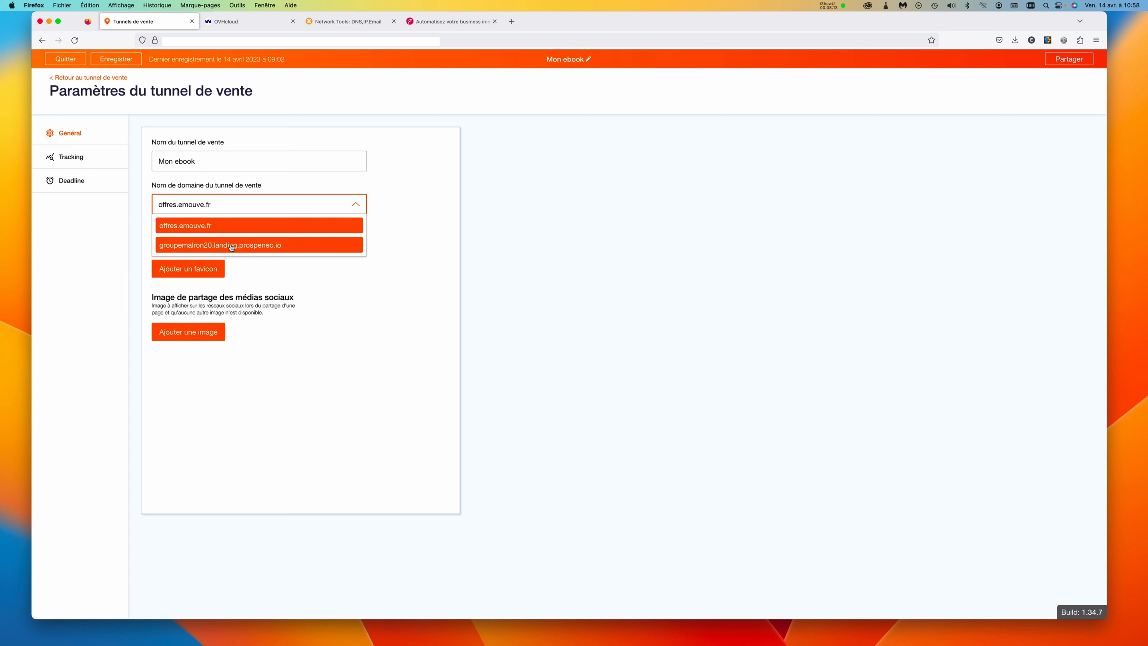
left_click(208, 227)
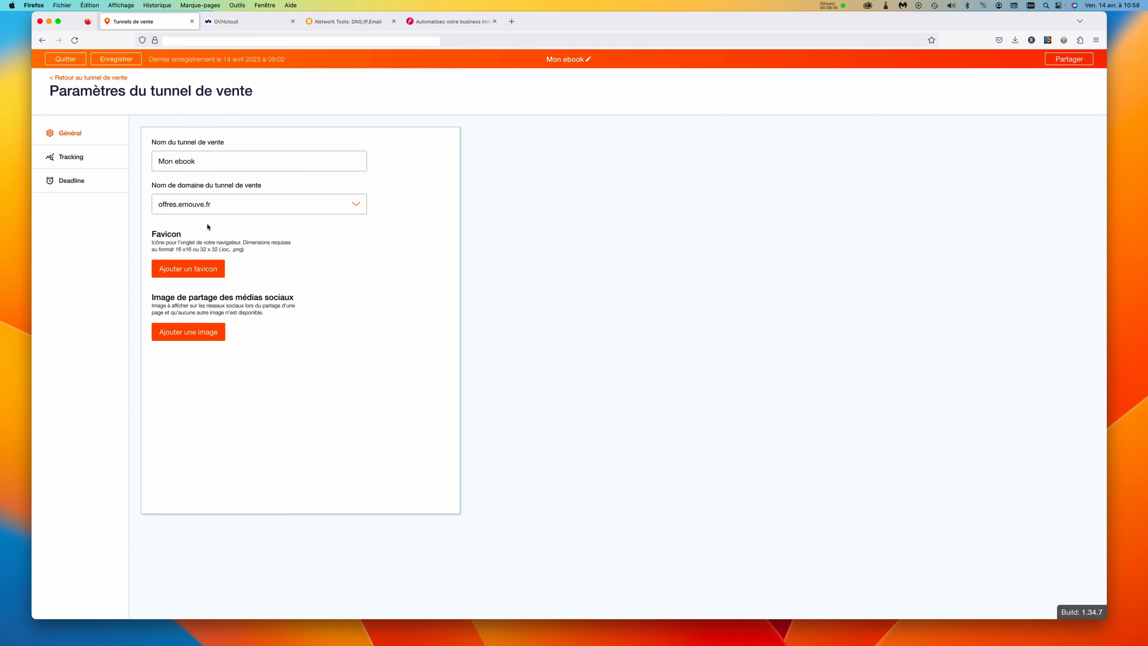